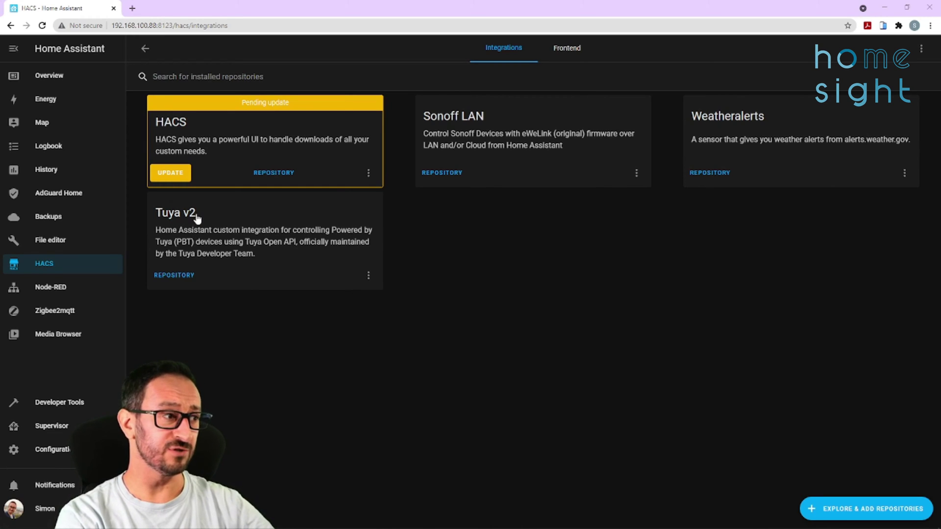
Delete the old account-linked integration entry from Configuration > Integrations
{"action": "left_click", "coordinate": [62, 451]}
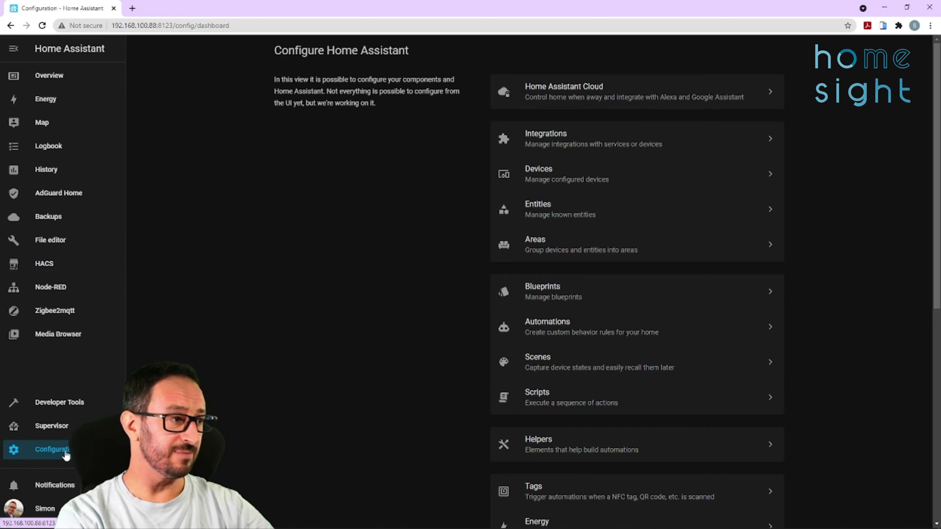
{"action": "left_click", "coordinate": [564, 145]}
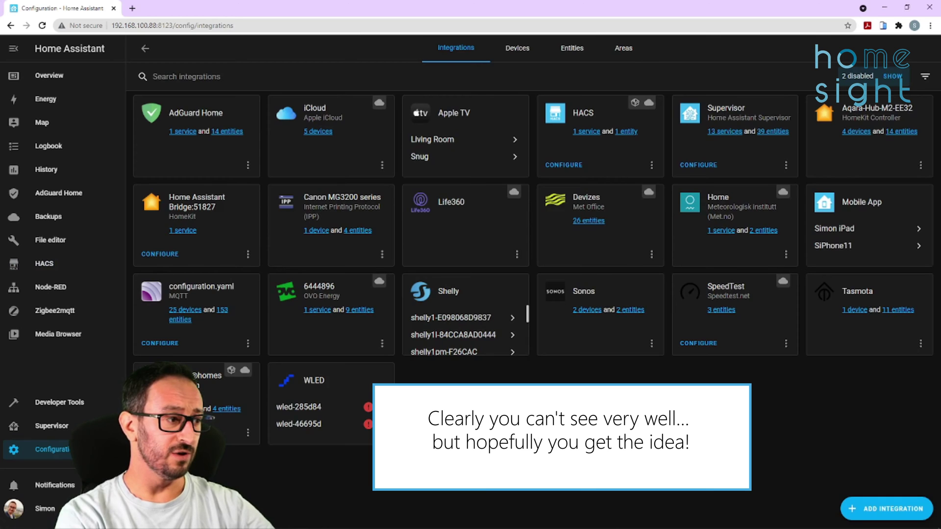
{"action": "left_click", "coordinate": [249, 433]}
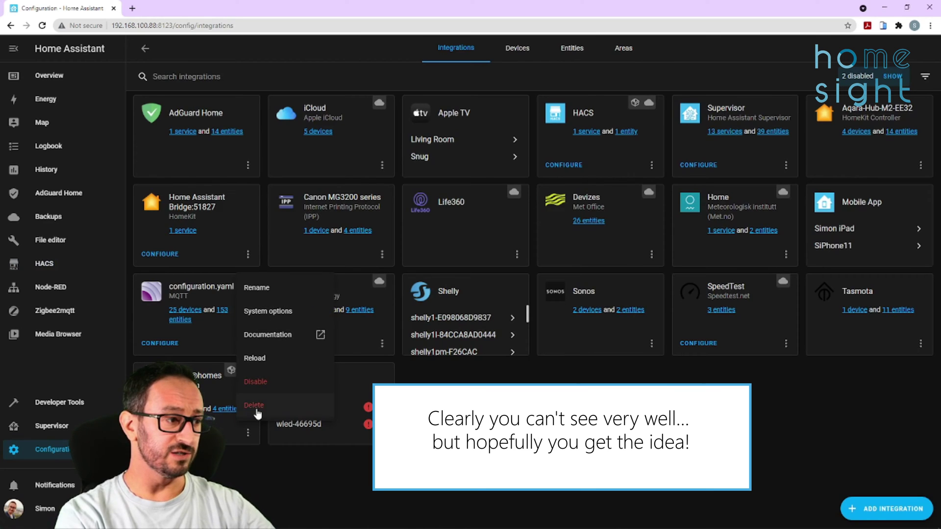
{"action": "left_click", "coordinate": [253, 382]}
{"action": "left_click", "coordinate": [580, 320]}
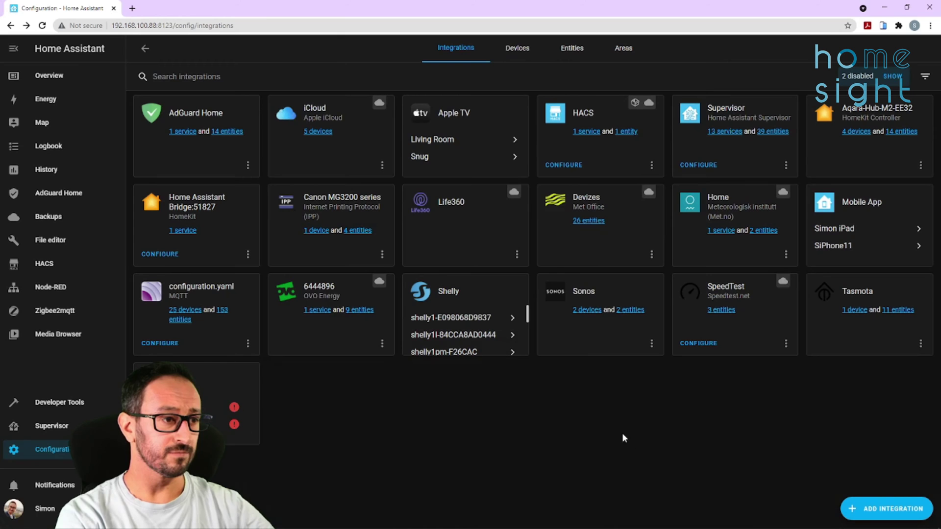
Uninstall Tuya v2 from the HACS integrations list
{"action": "left_click", "coordinate": [42, 266]}
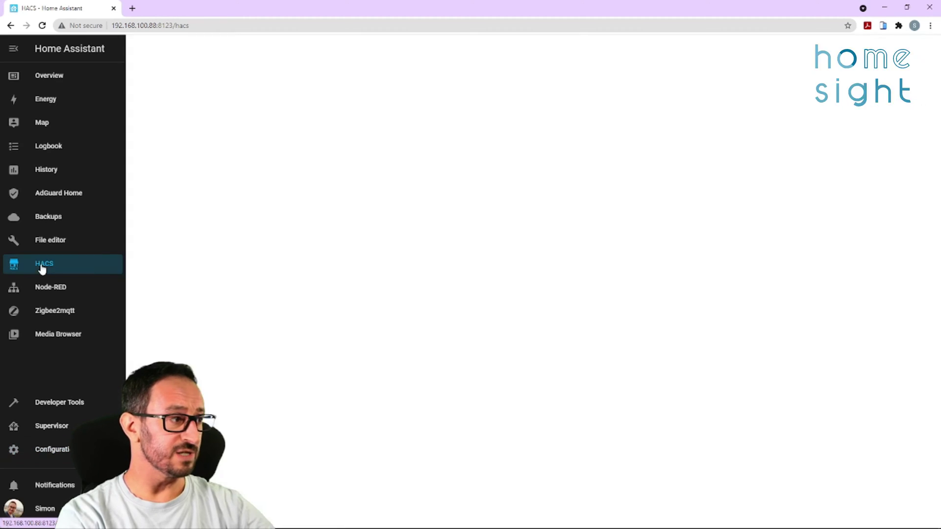
{"action": "left_click", "coordinate": [578, 170]}
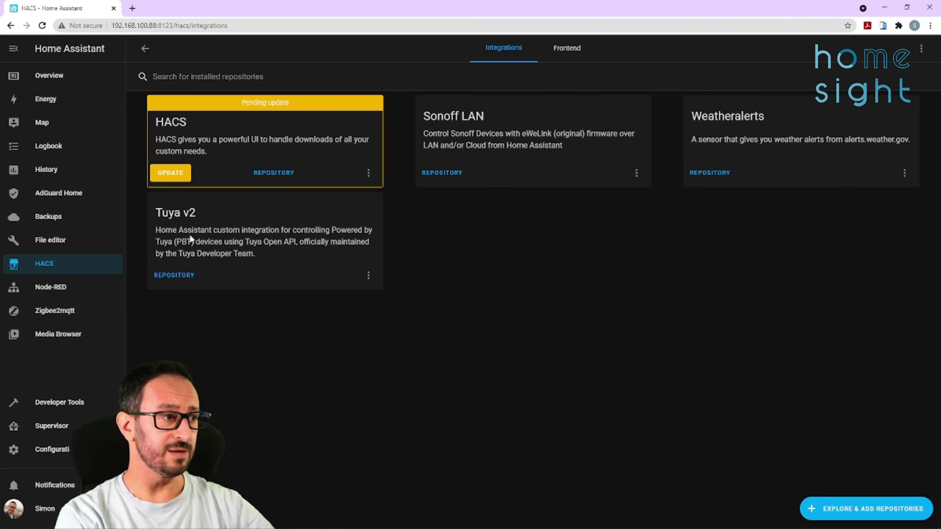
{"action": "left_click_drag", "start_coordinate": [153, 214], "coordinate": [241, 216]}
{"action": "left_click", "coordinate": [440, 295]}
{"action": "left_click", "coordinate": [368, 276]}
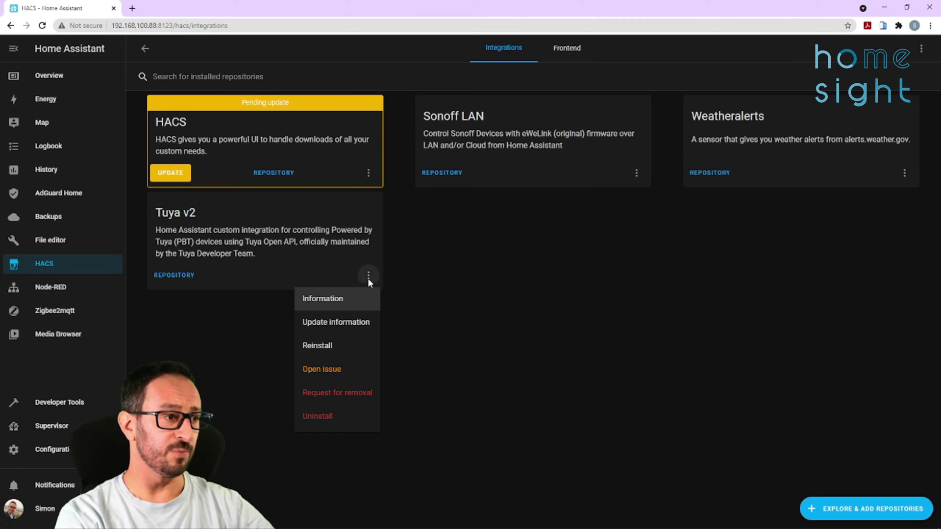
{"action": "left_click", "coordinate": [319, 416]}
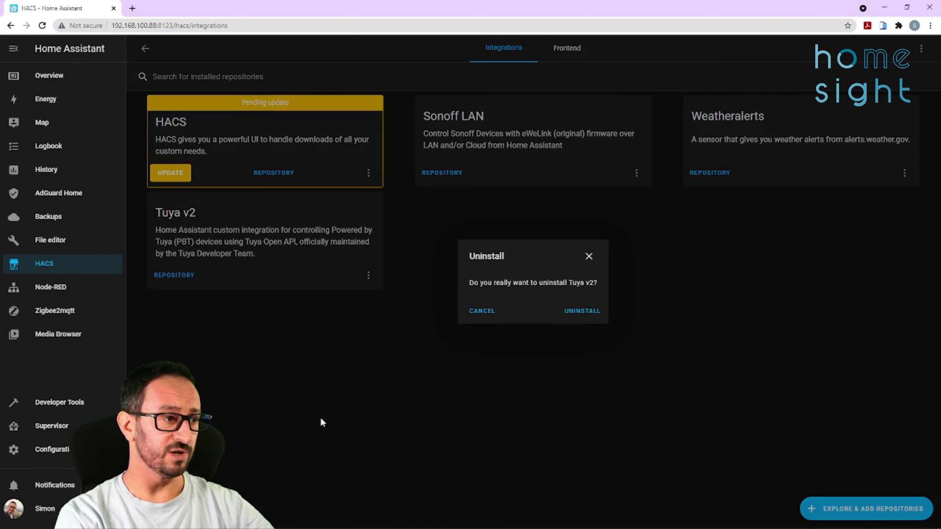
{"action": "left_click", "coordinate": [591, 313]}
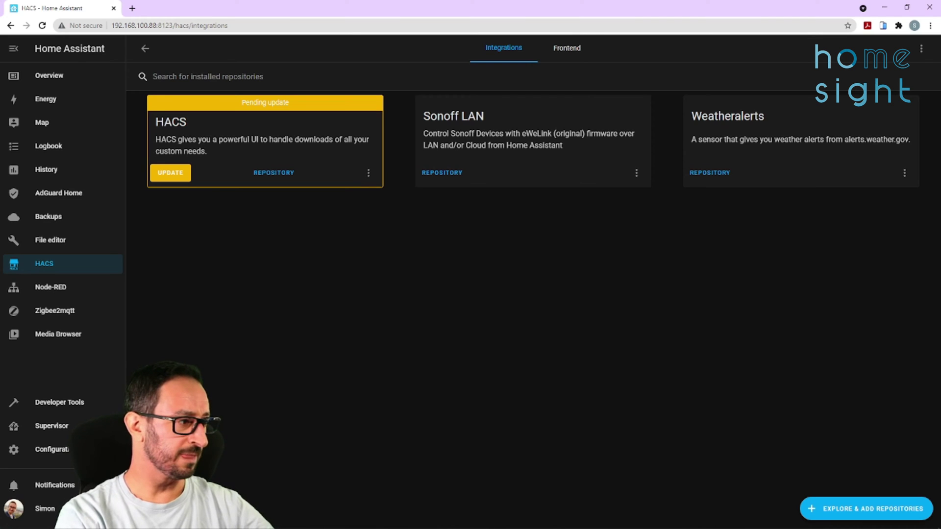
Update Home Assistant Core from 2021.9.7 to 2021.10.2 with the backup switched off
{"action": "left_click", "coordinate": [57, 427]}
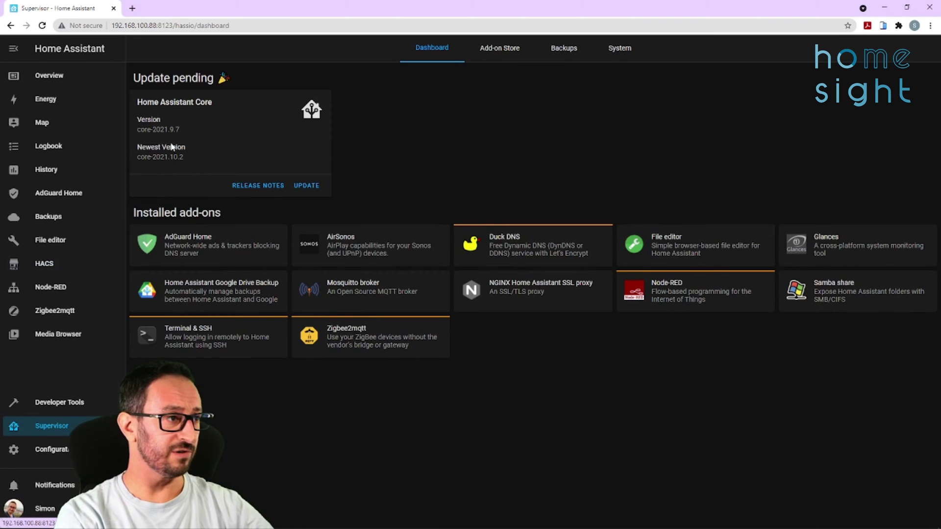
{"action": "left_click_drag", "start_coordinate": [169, 129], "coordinate": [186, 130]}
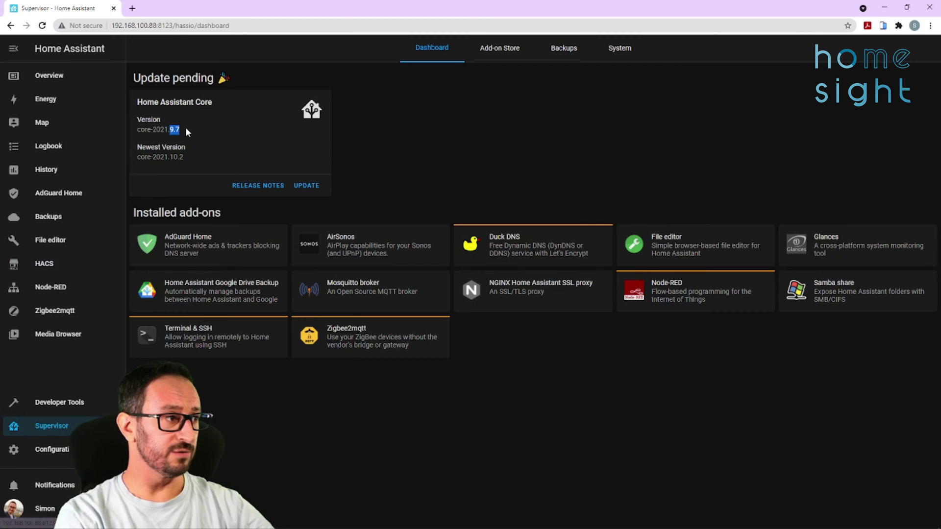
{"action": "left_click_drag", "start_coordinate": [179, 129], "coordinate": [170, 157]}
{"action": "left_click", "coordinate": [196, 161]}
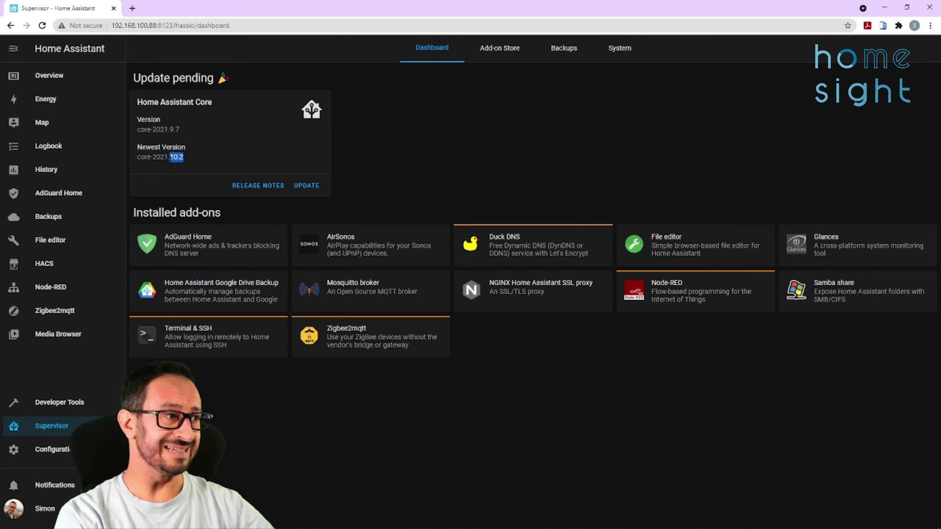
{"action": "left_click", "coordinate": [307, 187]}
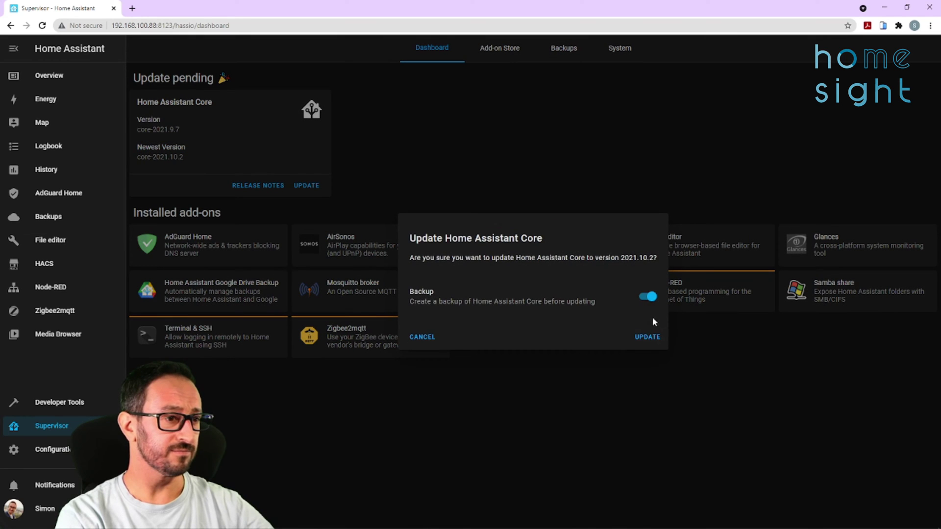
{"action": "left_click", "coordinate": [646, 298]}
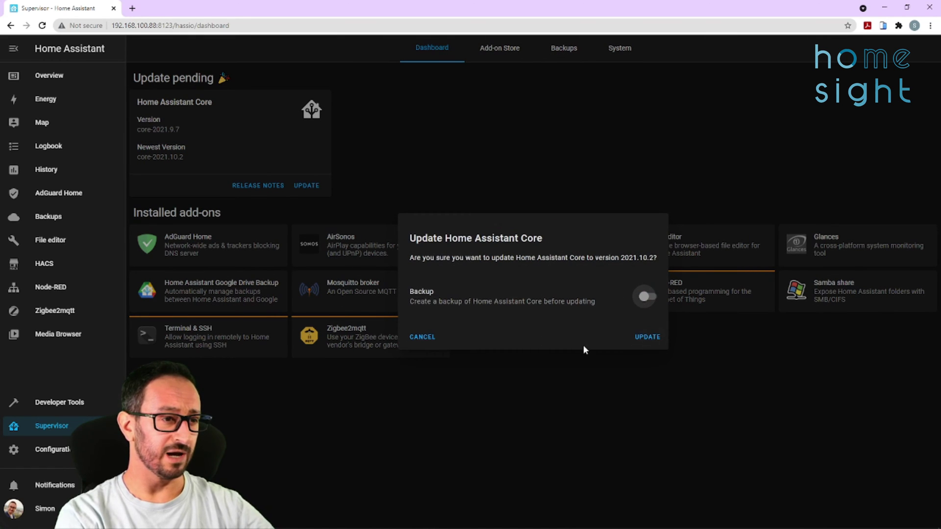
{"action": "left_click", "coordinate": [647, 336]}
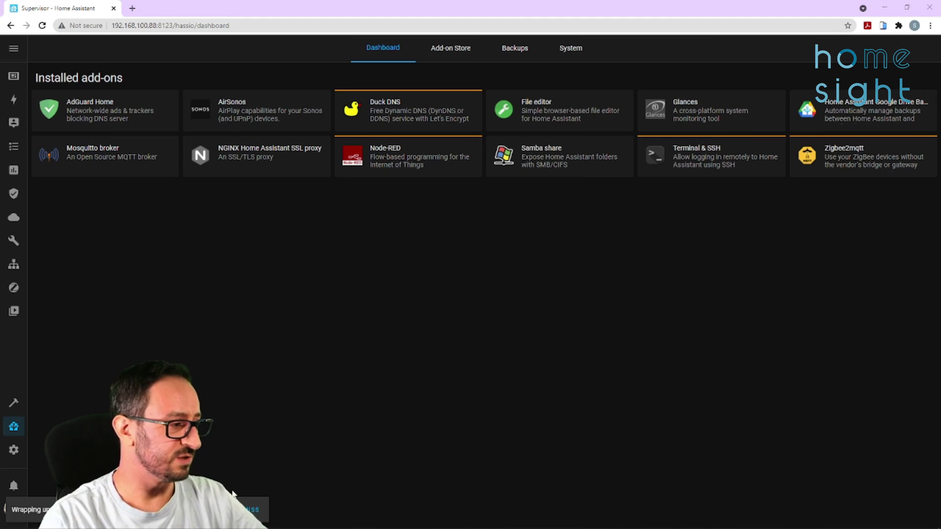
Start adding a new integration from Configuration > Integrations and search for 'tuya'
{"action": "left_click", "coordinate": [251, 510]}
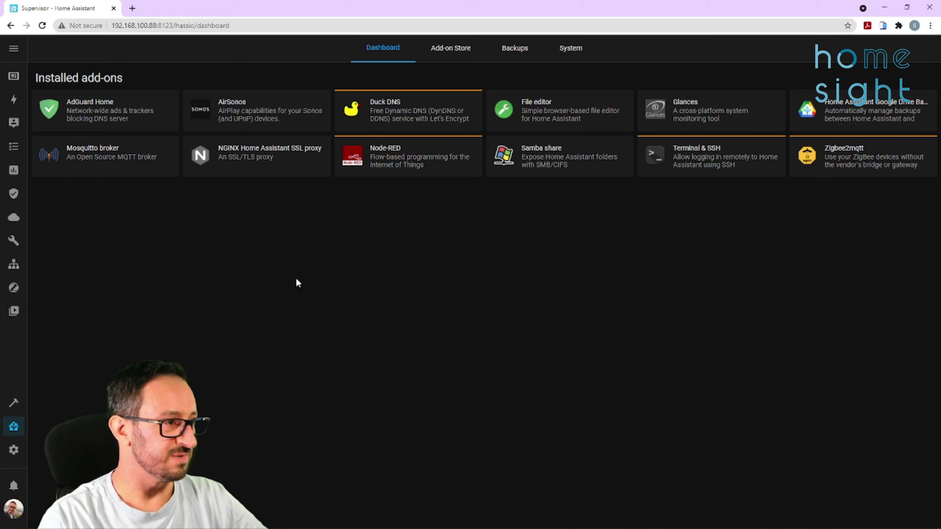
{"action": "left_click", "coordinate": [15, 450]}
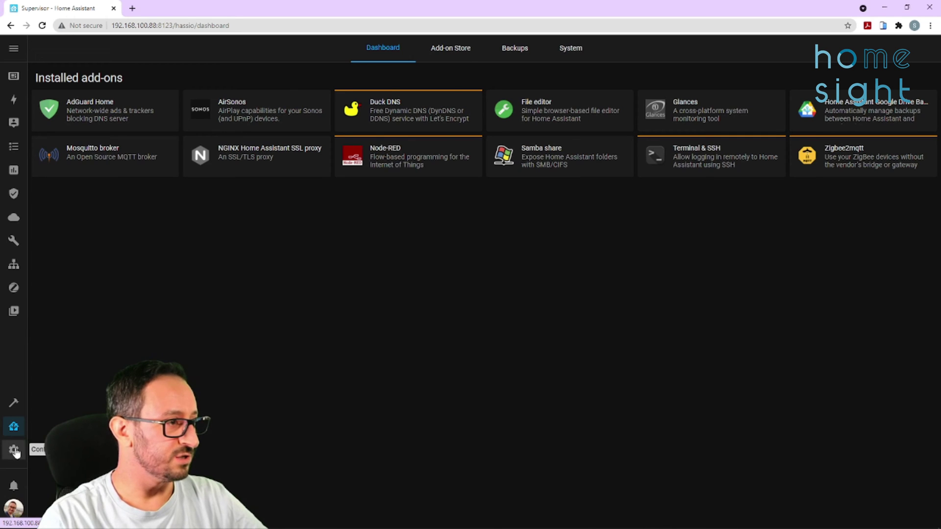
{"action": "left_click", "coordinate": [476, 135]}
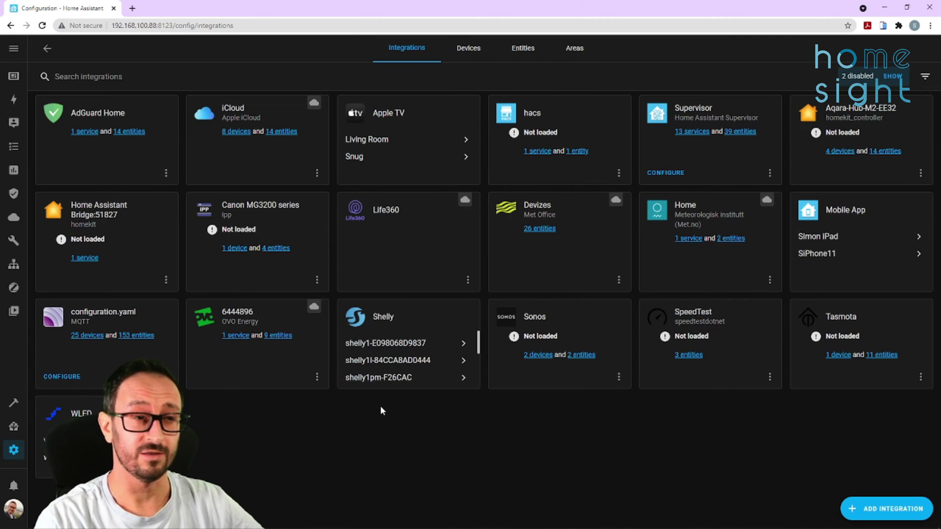
{"action": "left_click", "coordinate": [888, 509]}
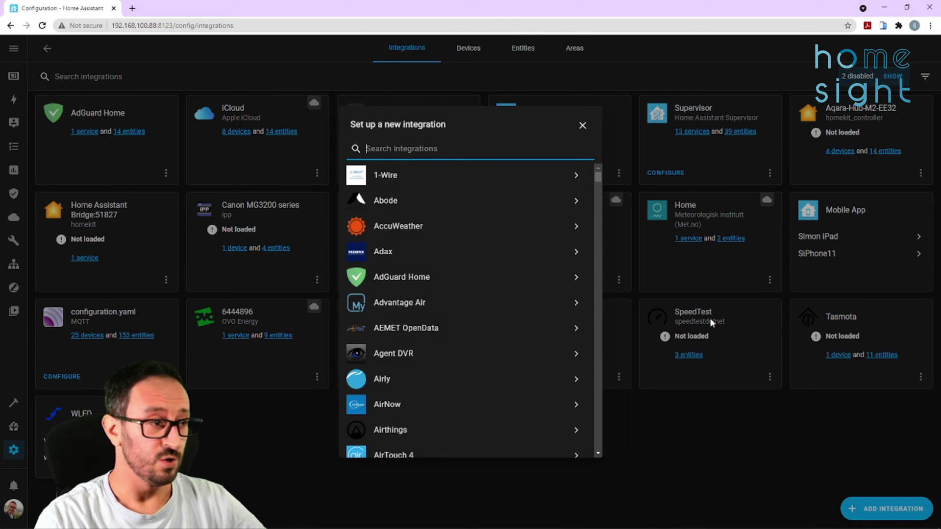
{"action": "type", "text": "tuya"}
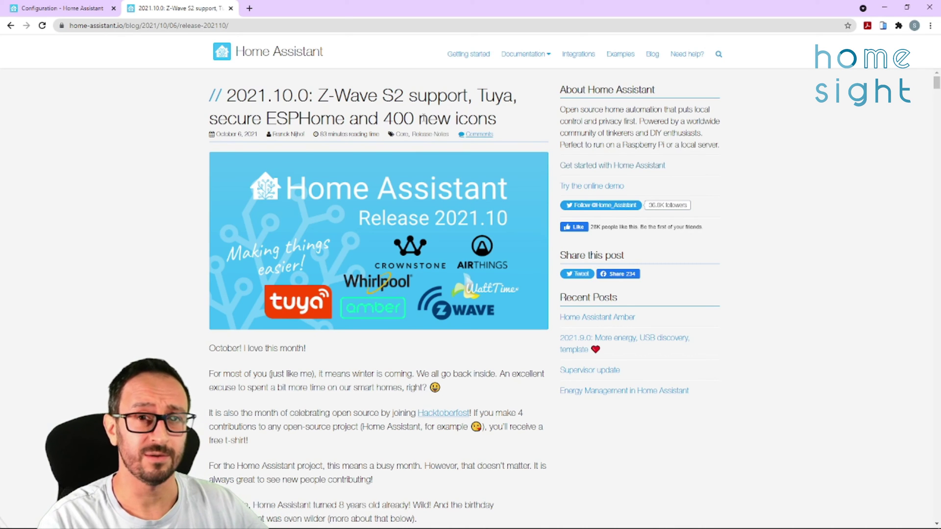
{"action": "scroll", "coordinate": [324, 344], "scroll_direction": "down", "scroll_amount": 6}
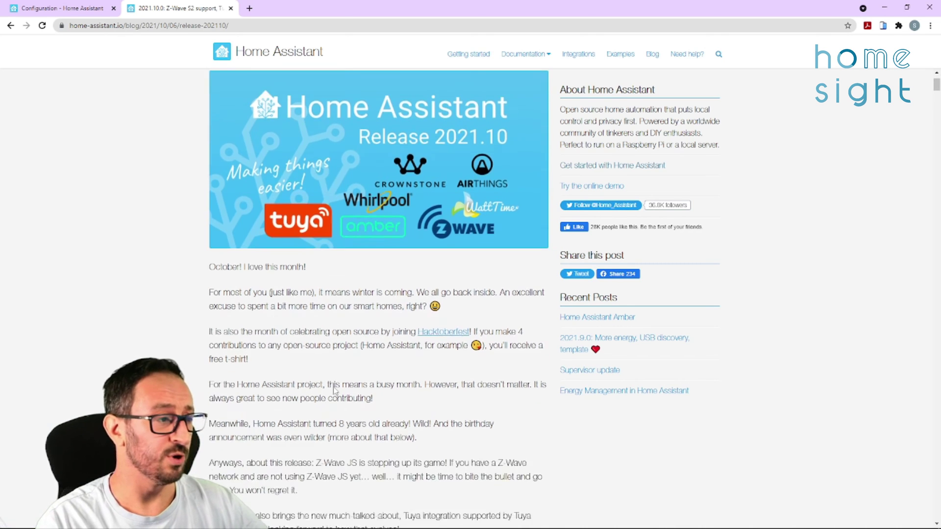
{"action": "scroll", "coordinate": [335, 391], "scroll_direction": "down", "scroll_amount": 12}
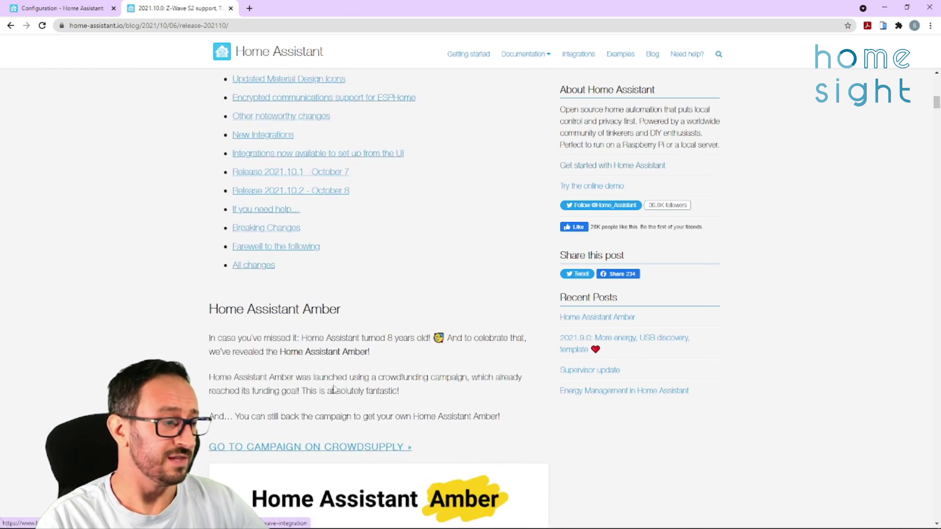
{"action": "scroll", "coordinate": [335, 390], "scroll_direction": "down", "scroll_amount": 15}
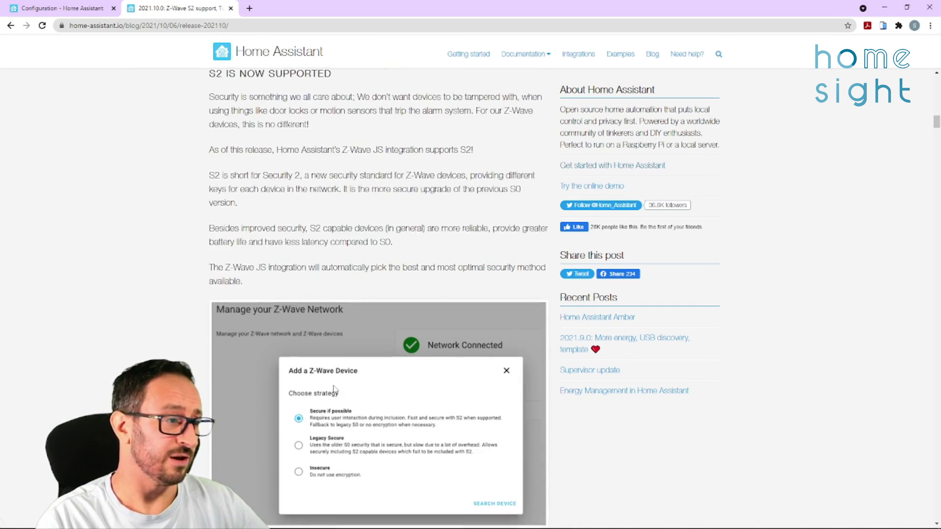
{"action": "scroll", "coordinate": [334, 390], "scroll_direction": "down", "scroll_amount": 15}
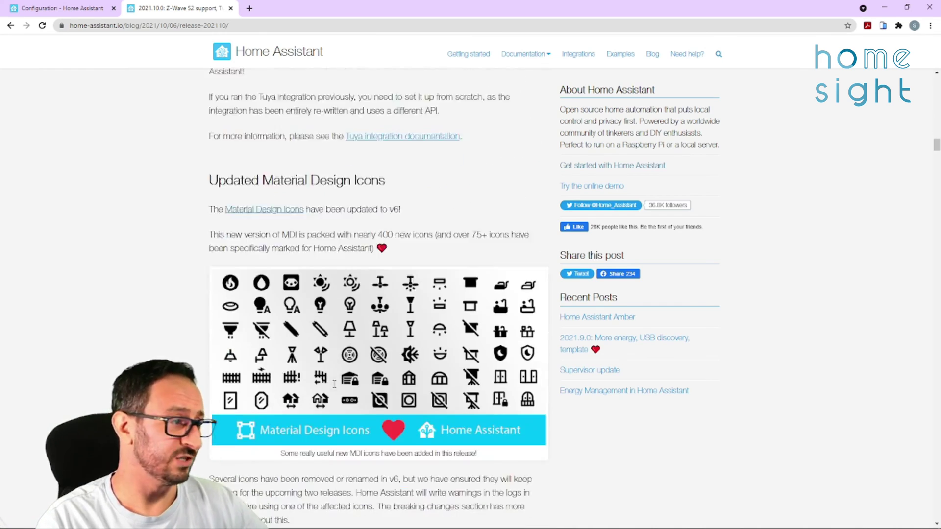
{"action": "scroll", "coordinate": [334, 385], "scroll_direction": "down", "scroll_amount": 20}
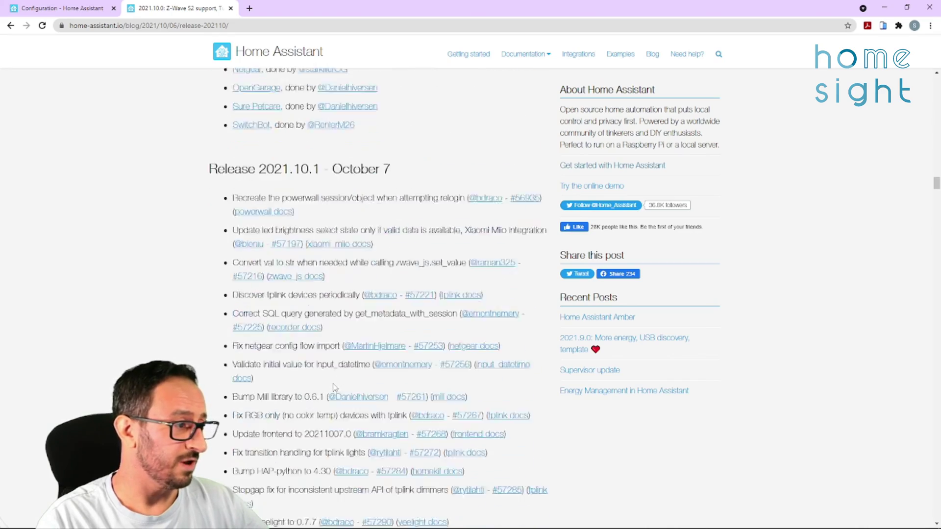
{"action": "scroll", "coordinate": [334, 387], "scroll_direction": "up", "scroll_amount": 6}
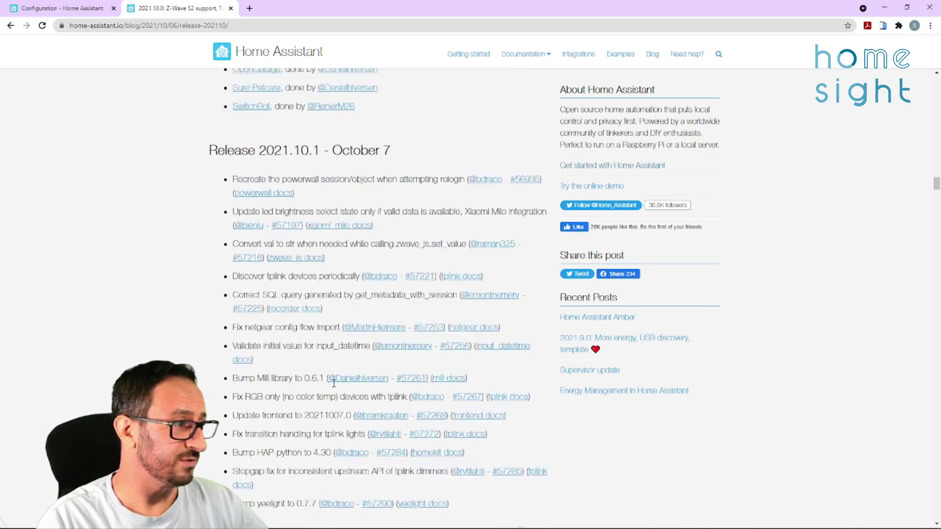
{"action": "scroll", "coordinate": [334, 385], "scroll_direction": "down", "scroll_amount": 20}
{"action": "scroll", "coordinate": [334, 383], "scroll_direction": "down", "scroll_amount": 6}
{"action": "scroll", "coordinate": [334, 385], "scroll_direction": "up", "scroll_amount": 8}
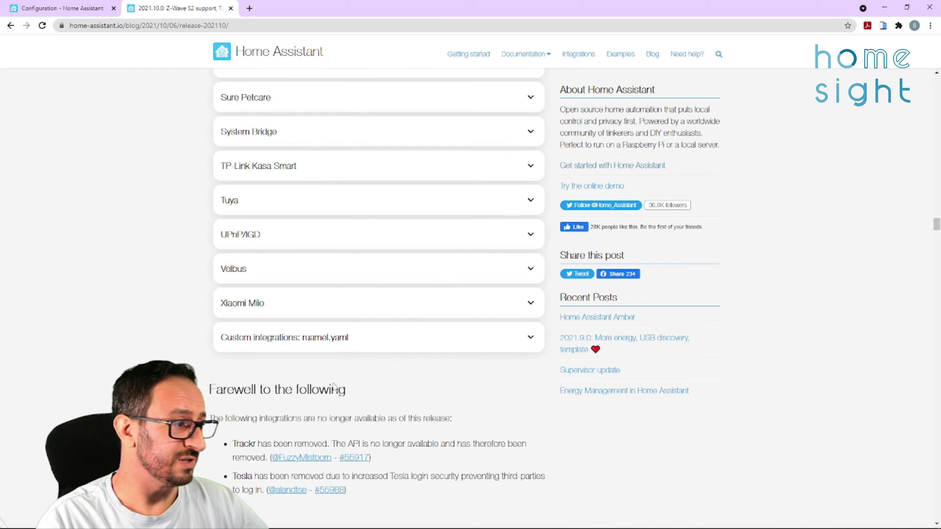
{"action": "scroll", "coordinate": [334, 387], "scroll_direction": "down", "scroll_amount": 1}
{"action": "left_click_drag", "start_coordinate": [937, 231], "coordinate": [938, 204]}
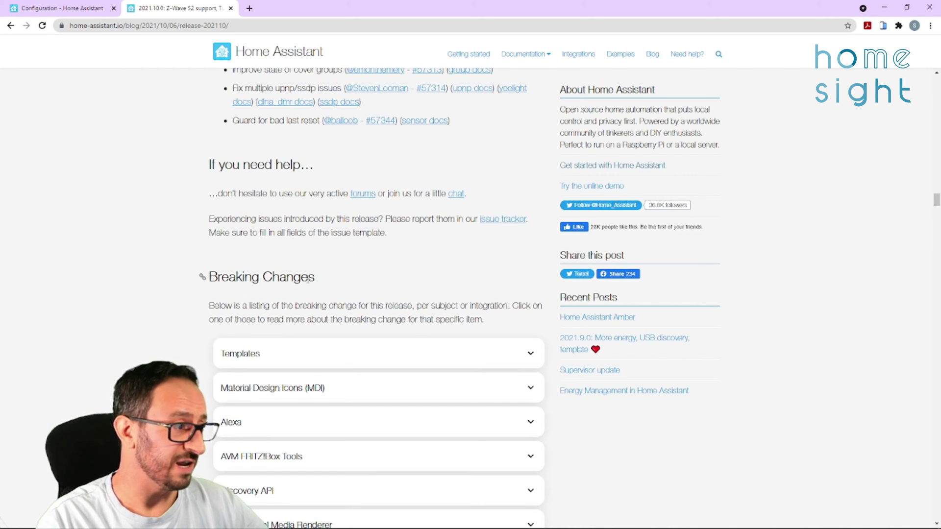
{"action": "scroll", "coordinate": [283, 389], "scroll_direction": "down", "scroll_amount": 5}
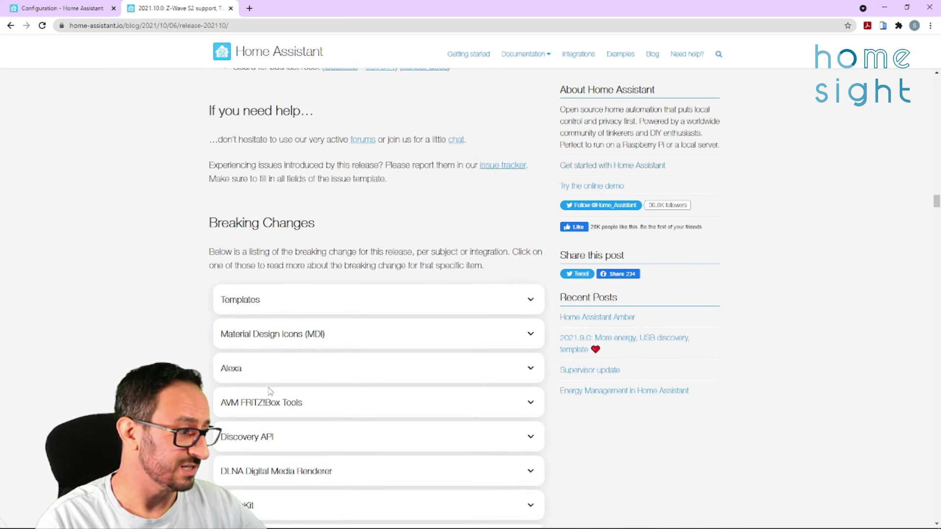
{"action": "scroll", "coordinate": [264, 376], "scroll_direction": "up", "scroll_amount": 1}
{"action": "scroll", "coordinate": [264, 376], "scroll_direction": "down", "scroll_amount": 1}
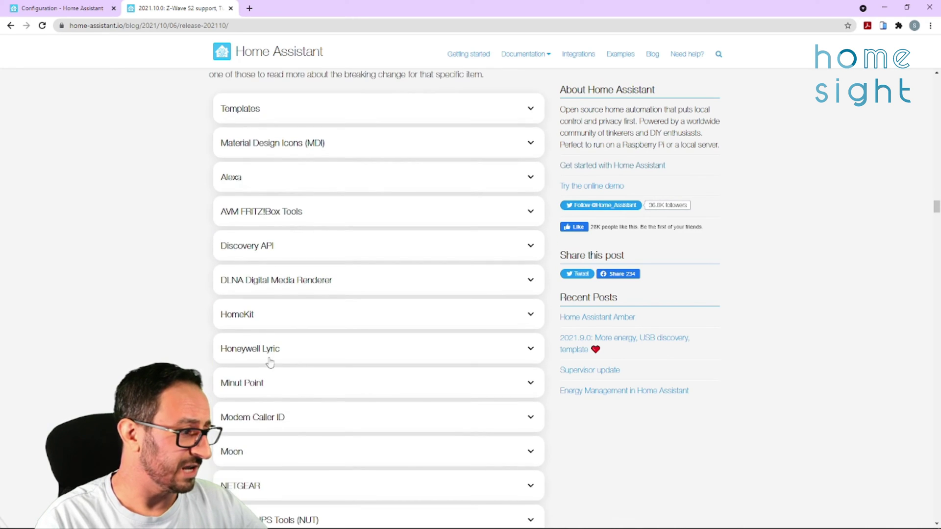
{"action": "left_click", "coordinate": [272, 318]}
{"action": "scroll", "coordinate": [411, 340], "scroll_direction": "down", "scroll_amount": 1}
{"action": "scroll", "coordinate": [410, 341], "scroll_direction": "down", "scroll_amount": 1}
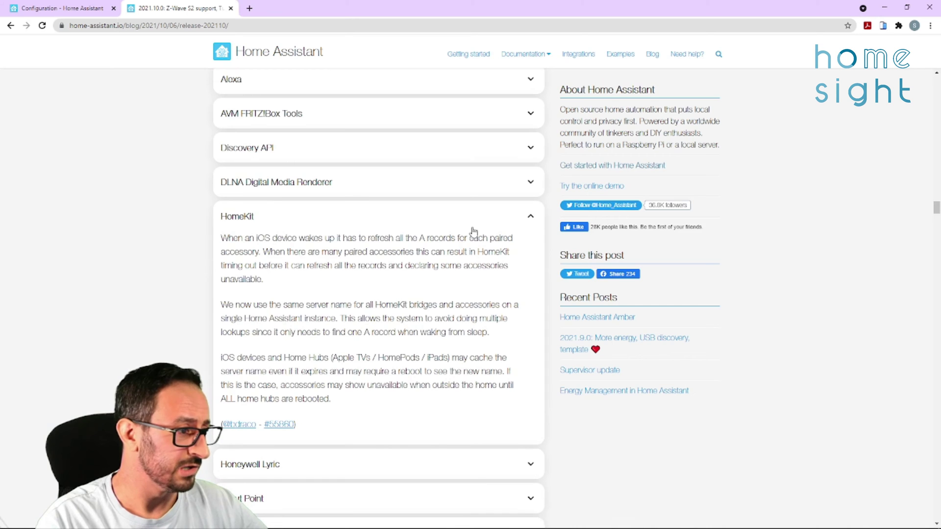
{"action": "left_click", "coordinate": [515, 218]}
{"action": "scroll", "coordinate": [249, 368], "scroll_direction": "down", "scroll_amount": 3}
{"action": "scroll", "coordinate": [249, 367], "scroll_direction": "down", "scroll_amount": 5}
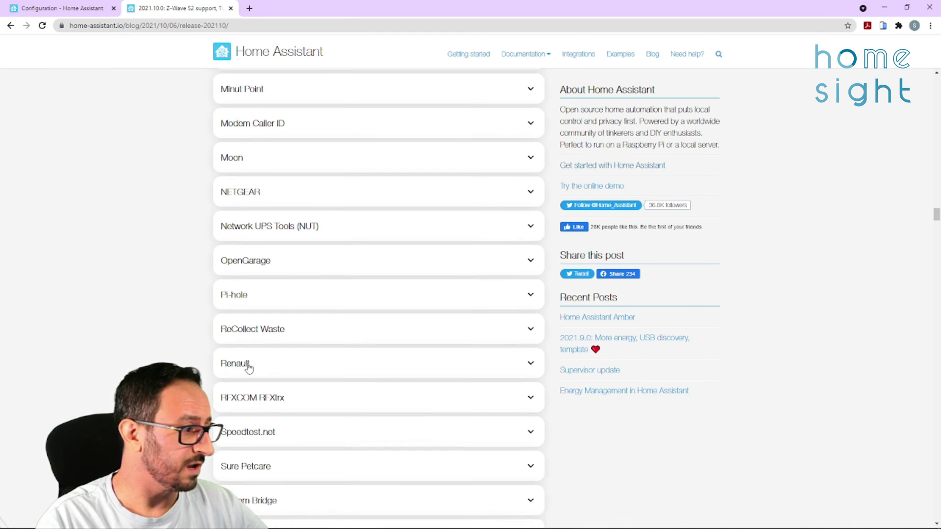
Expand the Tuya breaking-change note and highlight the advice to remove existing instances and re-add them
{"action": "left_click", "coordinate": [287, 369]}
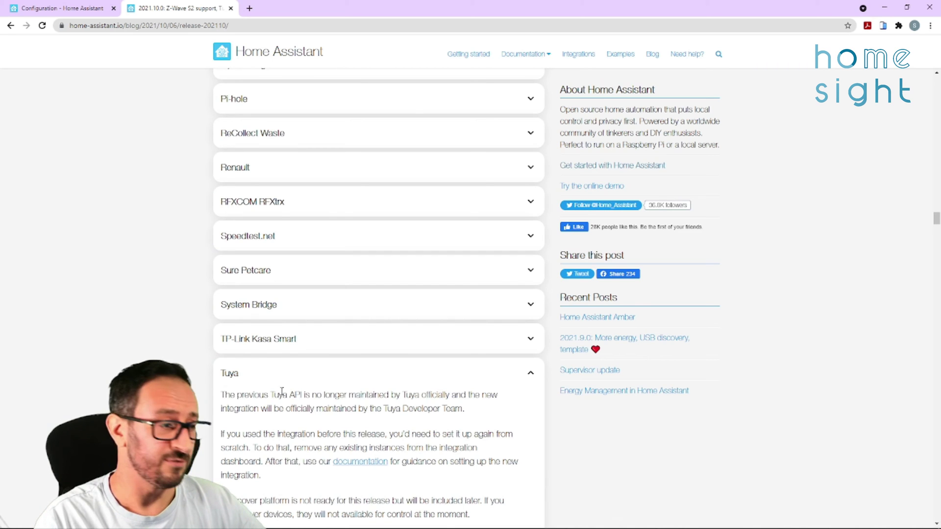
{"action": "scroll", "coordinate": [280, 392], "scroll_direction": "down", "scroll_amount": 3}
{"action": "left_click_drag", "start_coordinate": [241, 227], "coordinate": [219, 231]}
{"action": "left_click", "coordinate": [219, 231]}
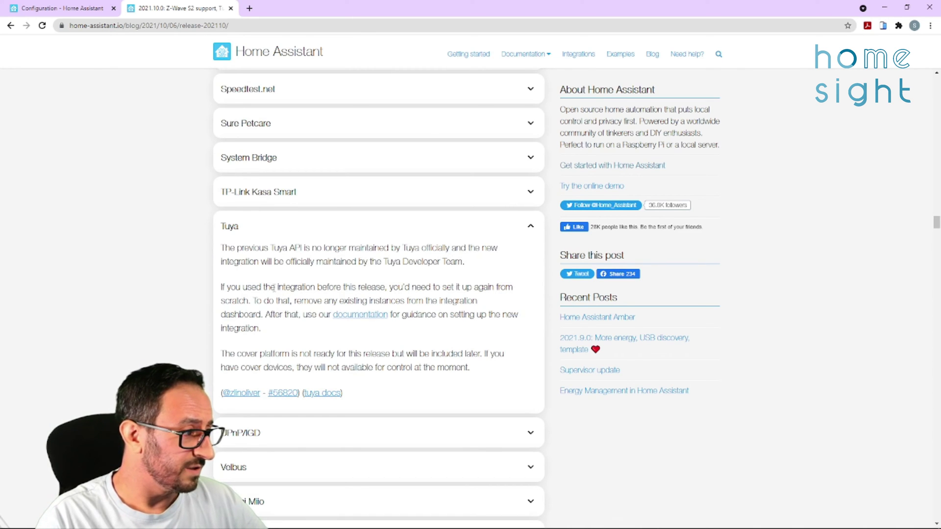
{"action": "left_click_drag", "start_coordinate": [388, 287], "coordinate": [342, 302]}
{"action": "left_click_drag", "start_coordinate": [479, 301], "coordinate": [284, 308]}
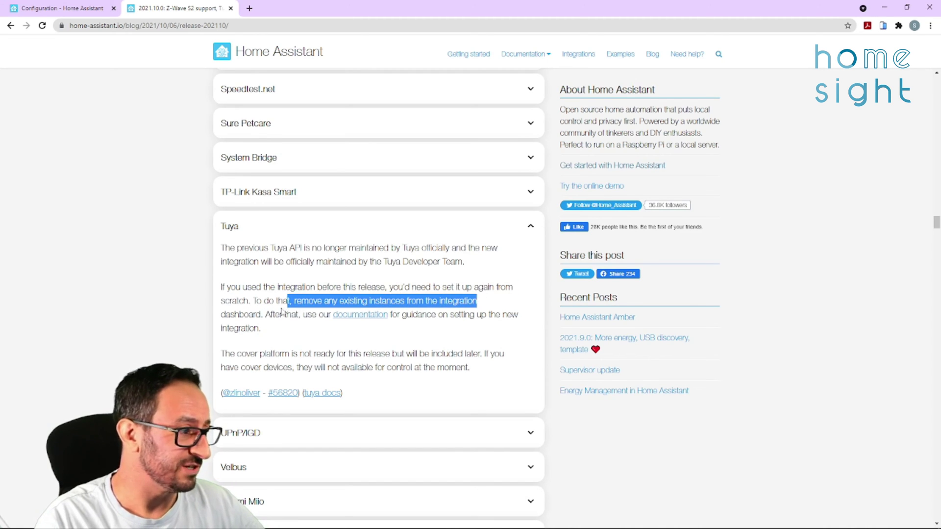
{"action": "left_click", "coordinate": [282, 313]}
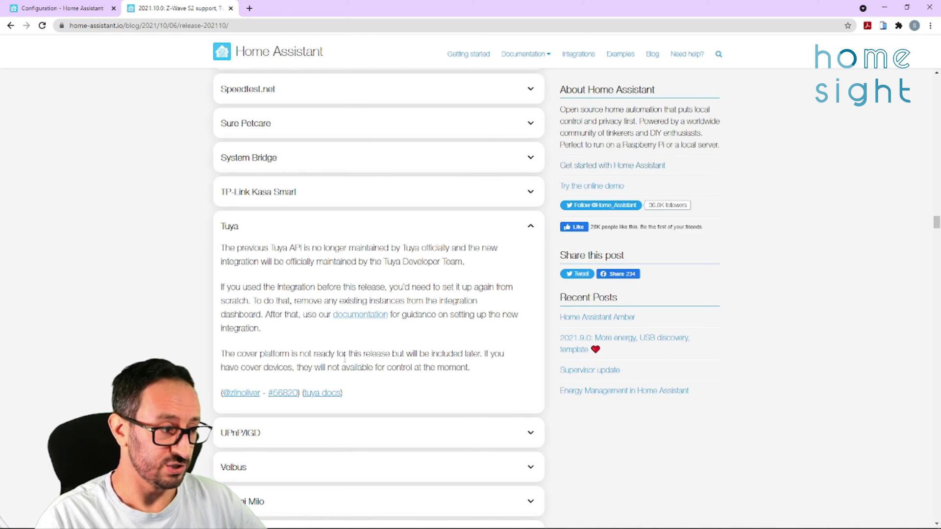
Return to the integrations page, close the leftover search and start a new integration
{"action": "left_click", "coordinate": [59, 8]}
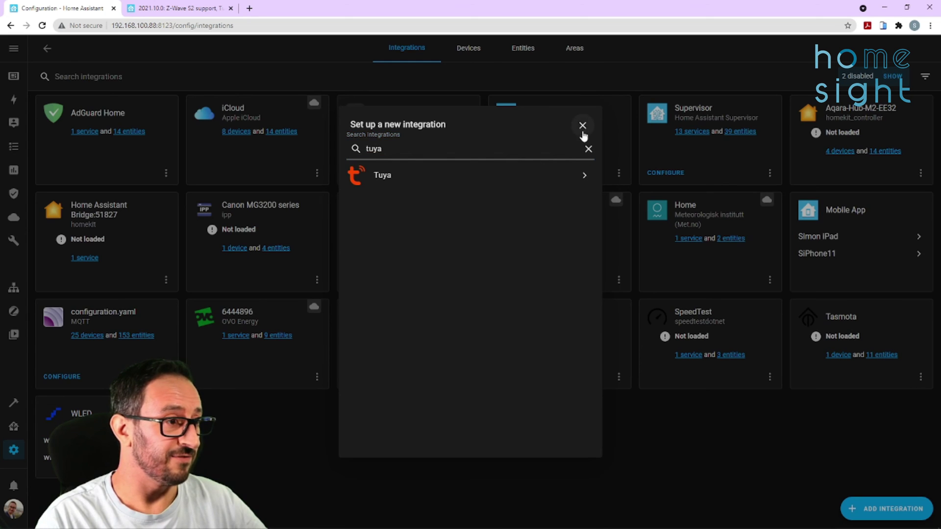
{"action": "left_click", "coordinate": [583, 126]}
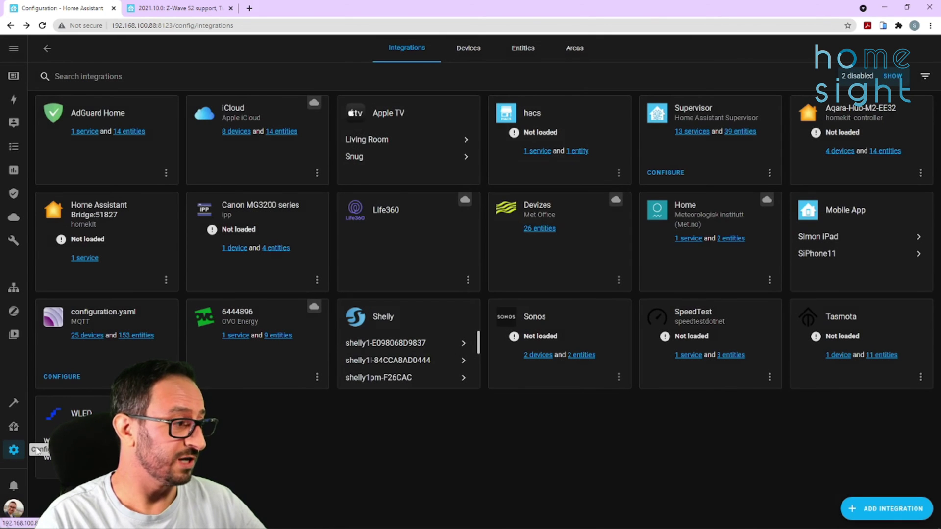
{"action": "left_click", "coordinate": [890, 509]}
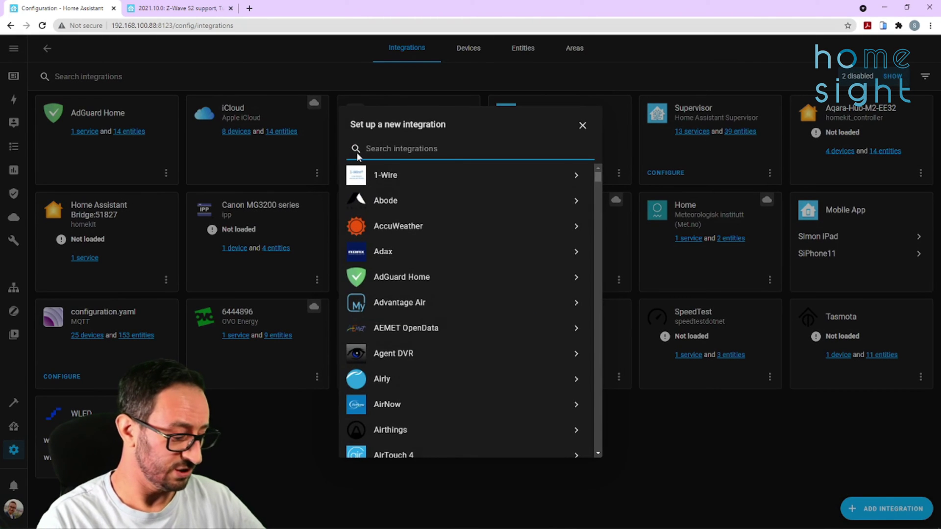
Search 'tuy', pick Tuya and set its Country to United Kingdom
{"action": "type", "text": "tuy"}
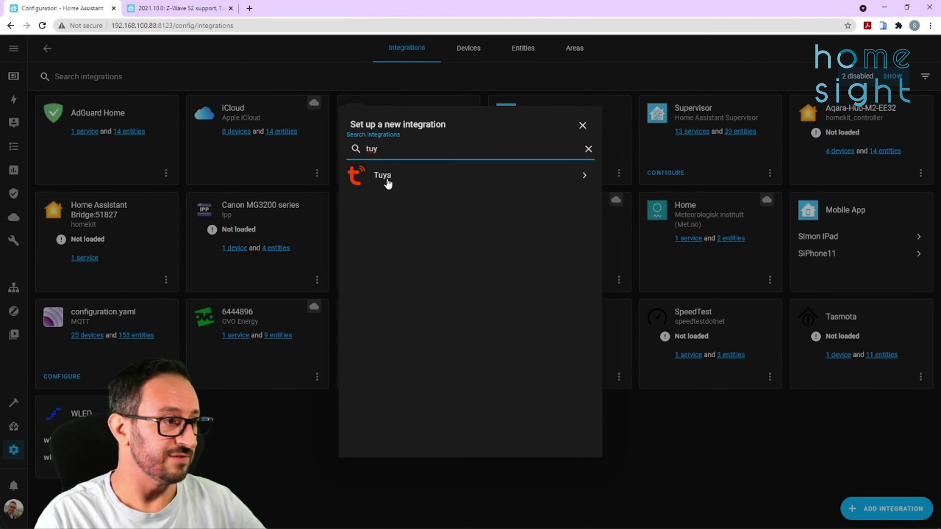
{"action": "left_click", "coordinate": [386, 178]}
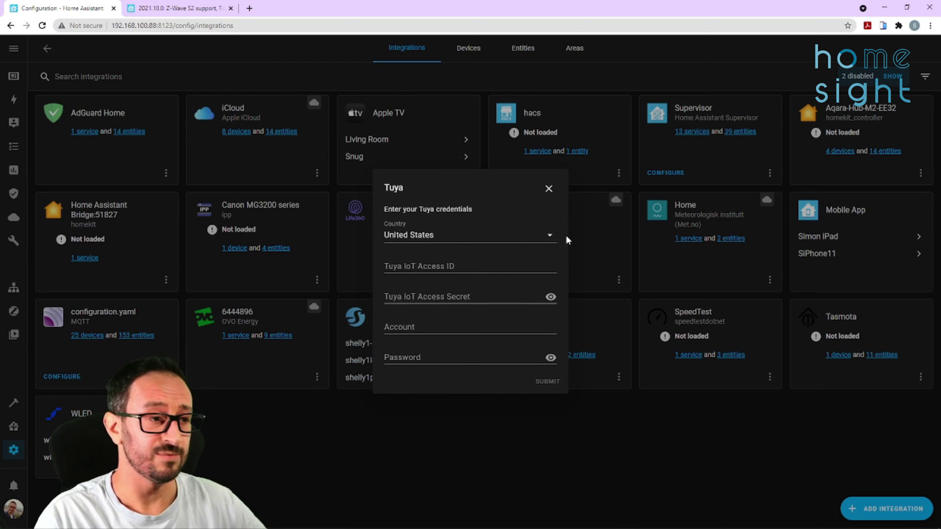
{"action": "left_click", "coordinate": [538, 237]}
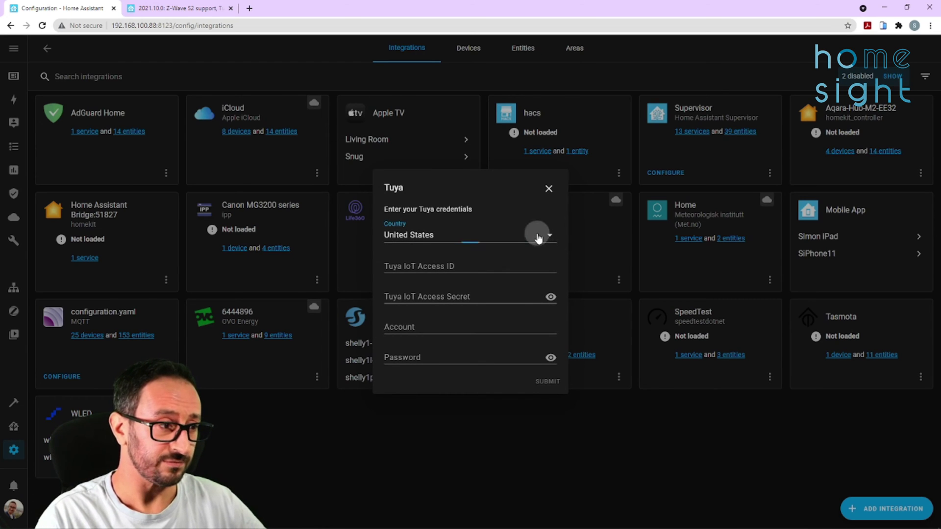
{"action": "left_click", "coordinate": [487, 231]}
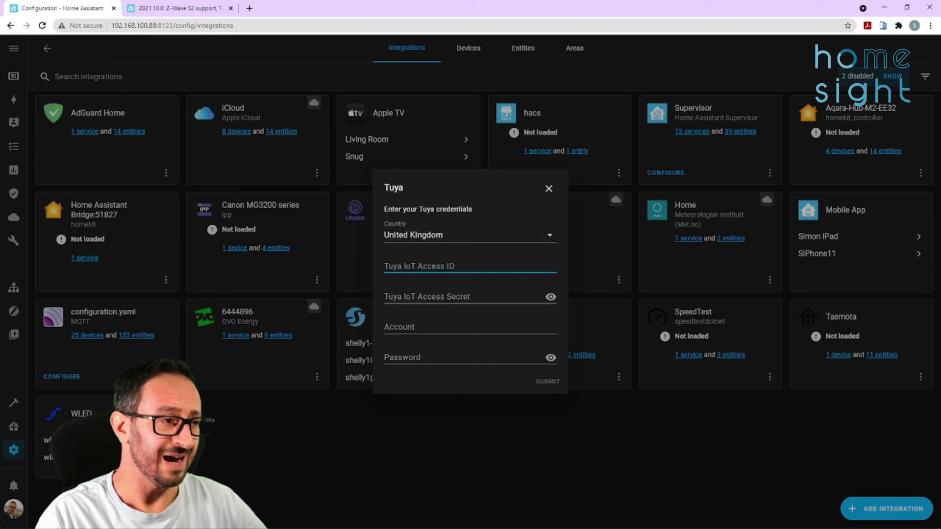
Load iot.tuya.com in the release-notes browser tab
{"action": "left_click", "coordinate": [199, 10]}
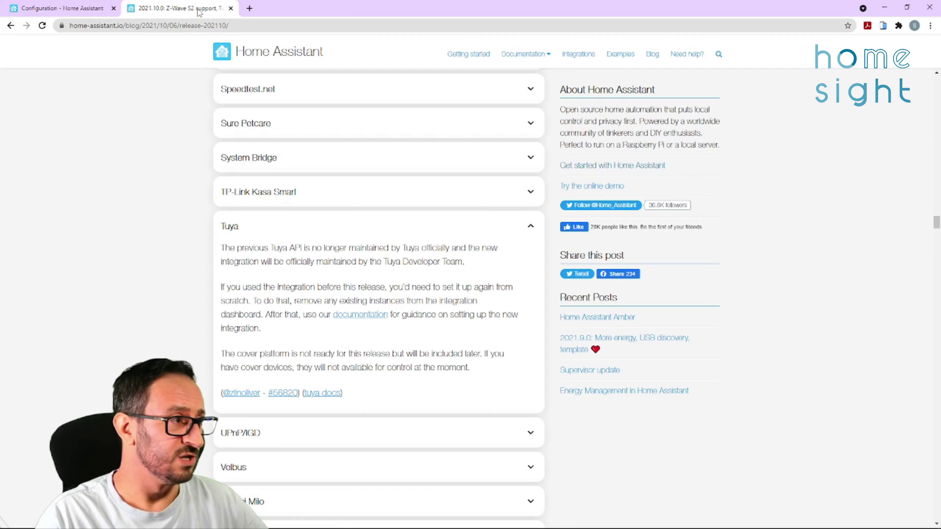
{"action": "left_click", "coordinate": [239, 25]}
{"action": "type", "text": "iot.tuya.com"}
{"action": "key", "text": "Return"}
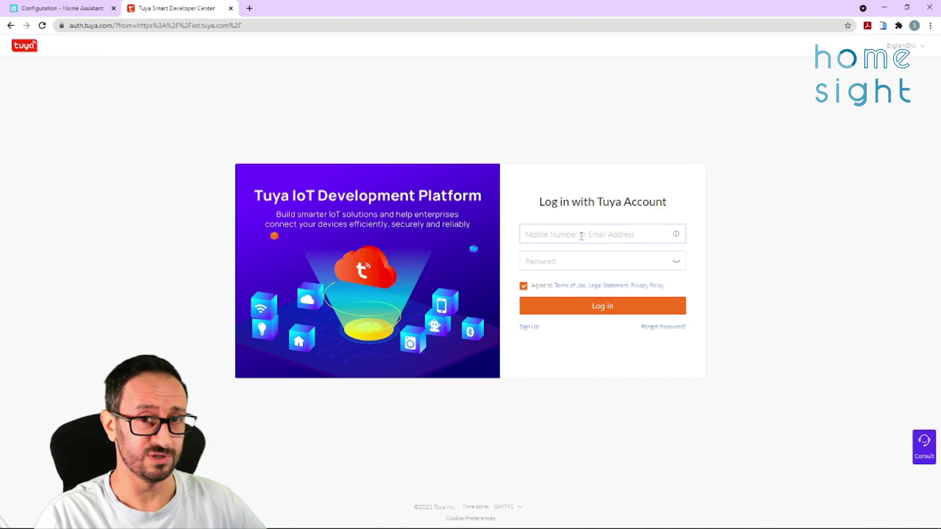
Log in to the Tuya IoT Platform with the account e-mail and password
{"action": "left_click", "coordinate": [581, 237]}
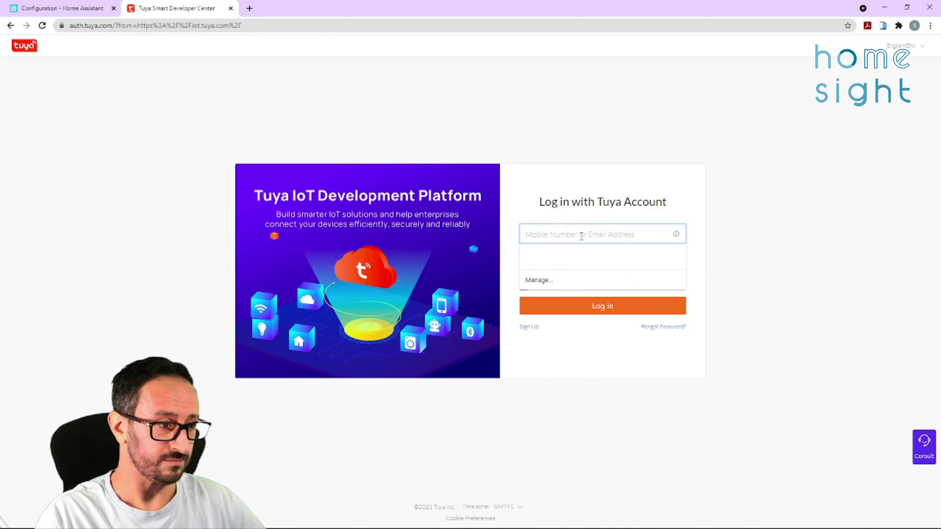
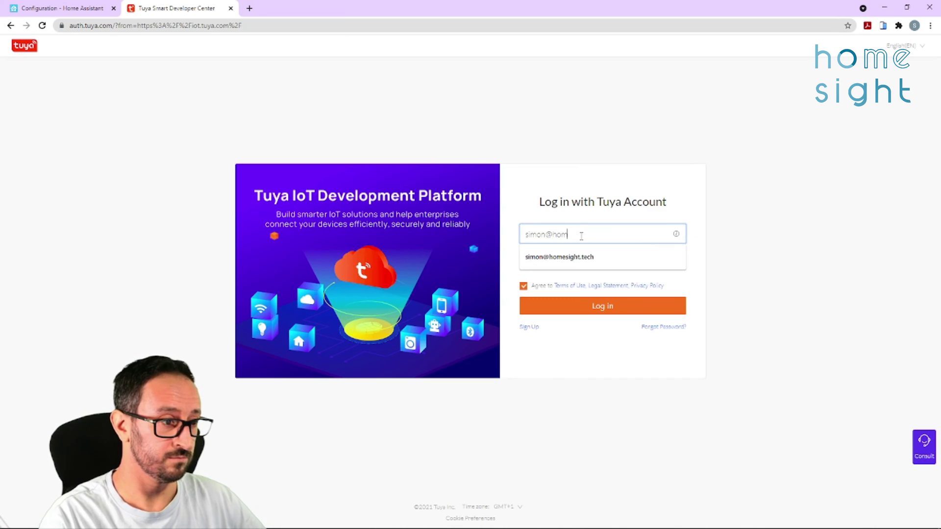
{"action": "left_click", "coordinate": [581, 255]}
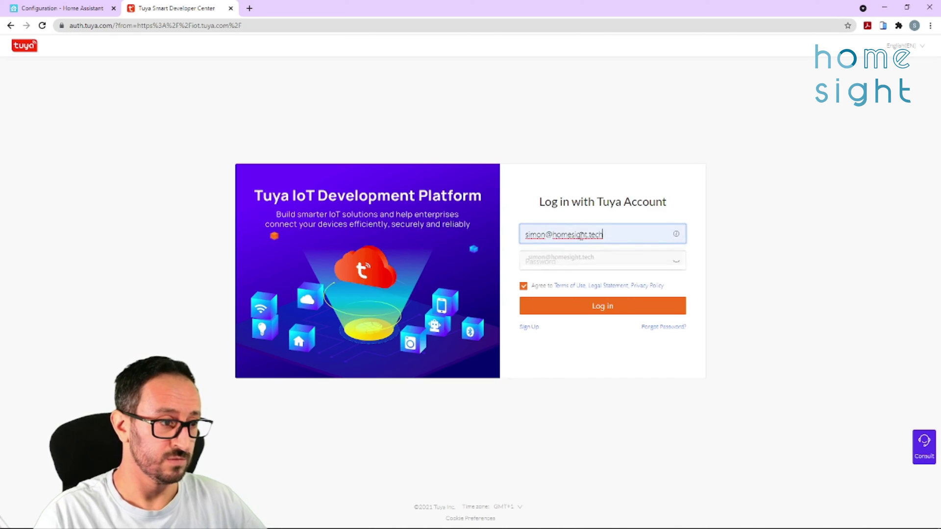
{"action": "left_click", "coordinate": [580, 259]}
{"action": "type", "text": "*********"}
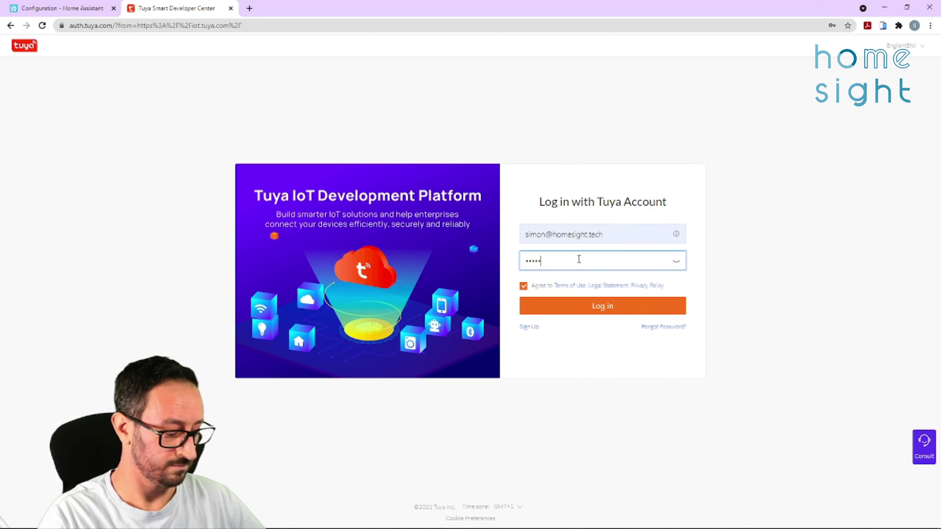
{"action": "key", "text": "Return"}
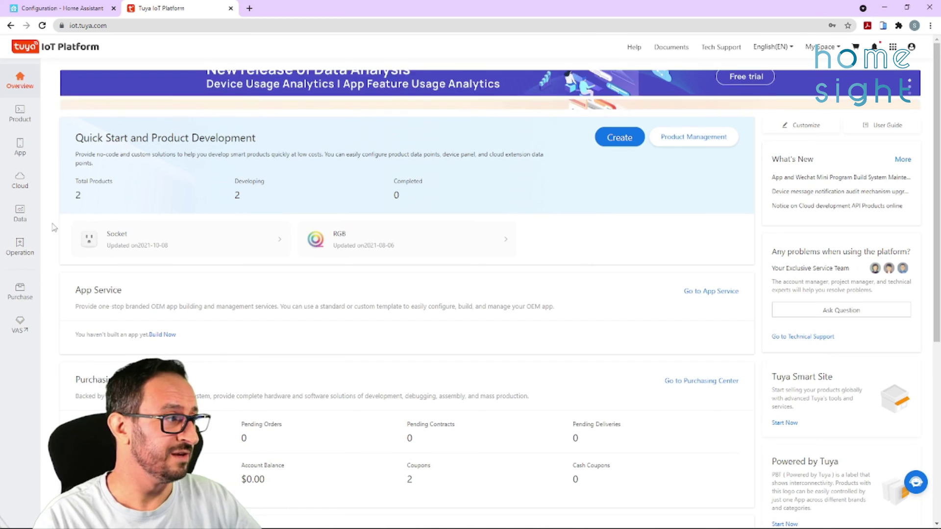
Go to Cloud > Development to list the existing cloud projects
{"action": "mouse_move", "coordinate": [18, 131]}
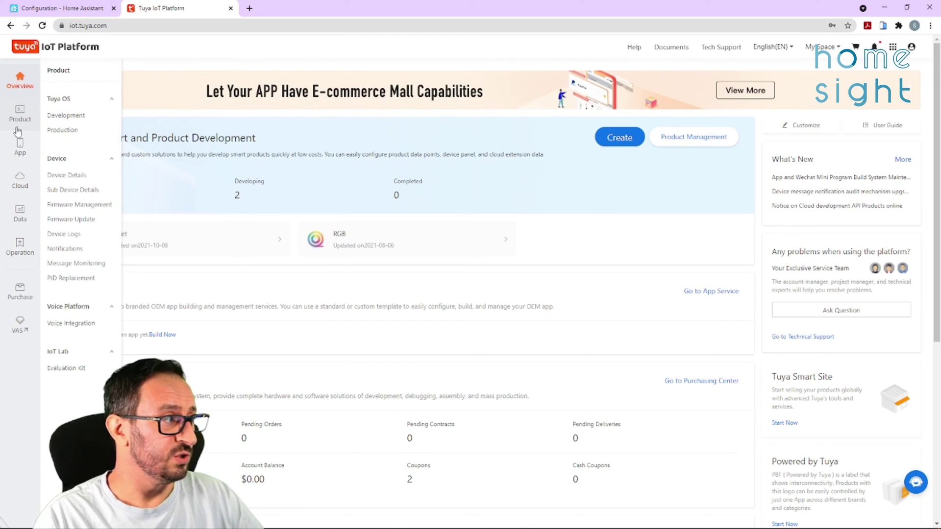
{"action": "mouse_move", "coordinate": [23, 166]}
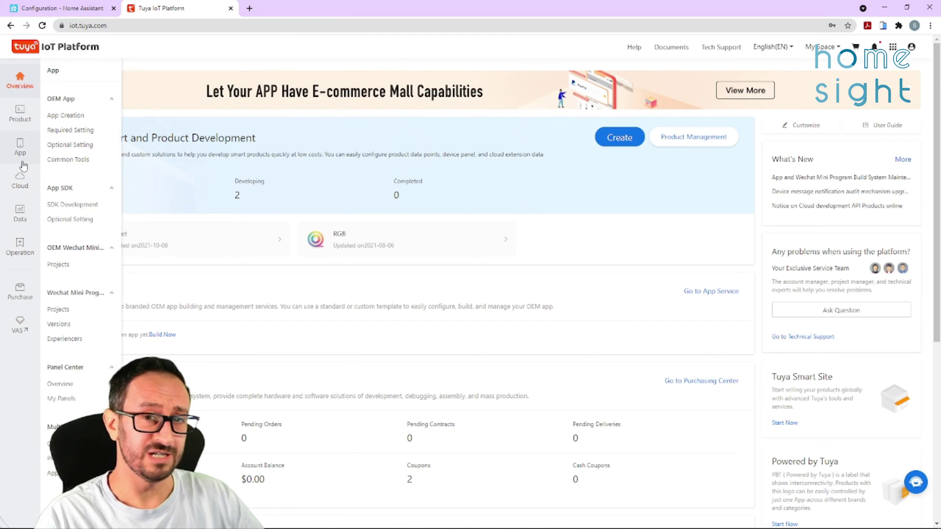
{"action": "mouse_move", "coordinate": [20, 183]}
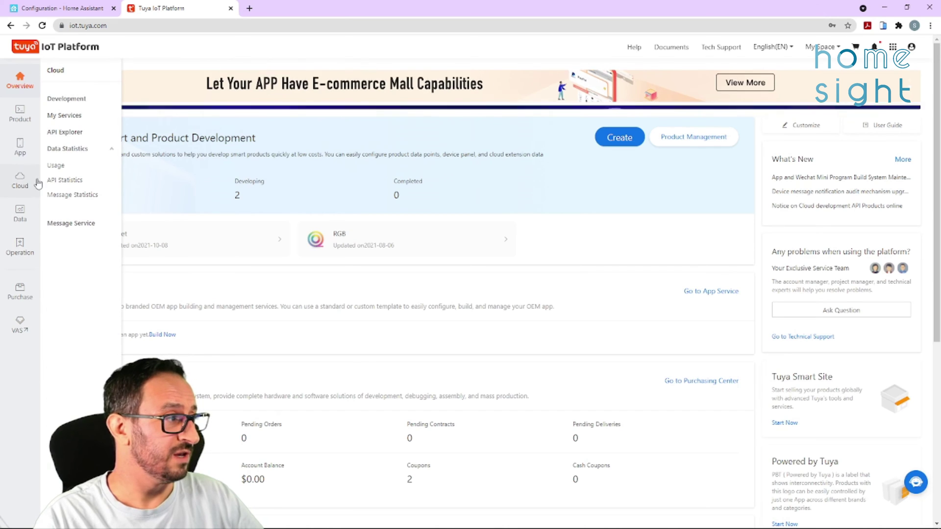
{"action": "left_click", "coordinate": [73, 101]}
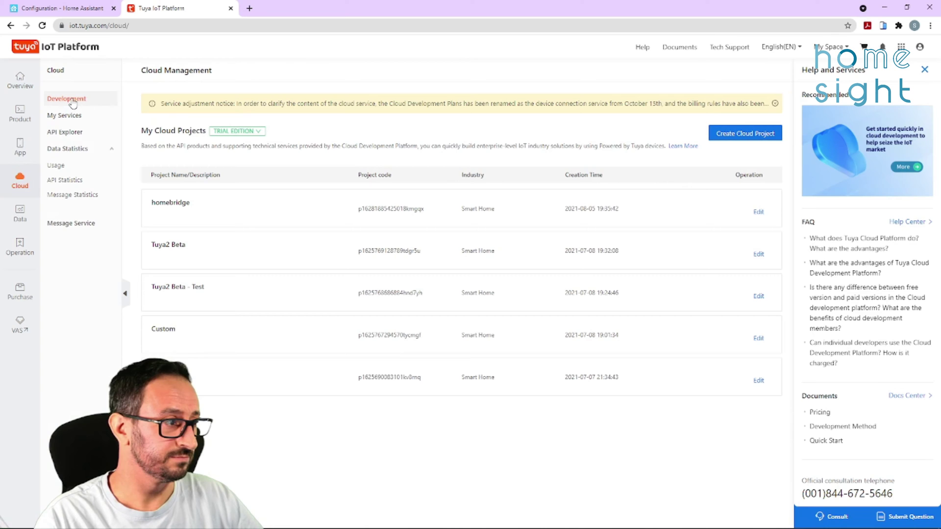
Start a new cloud project named 'Tuya New integration'
{"action": "left_click", "coordinate": [725, 136]}
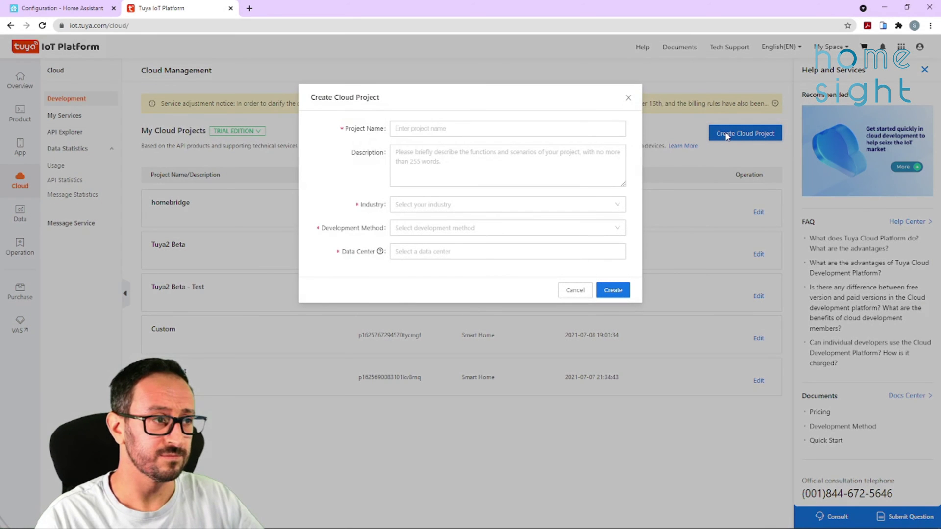
{"action": "left_click", "coordinate": [449, 126]}
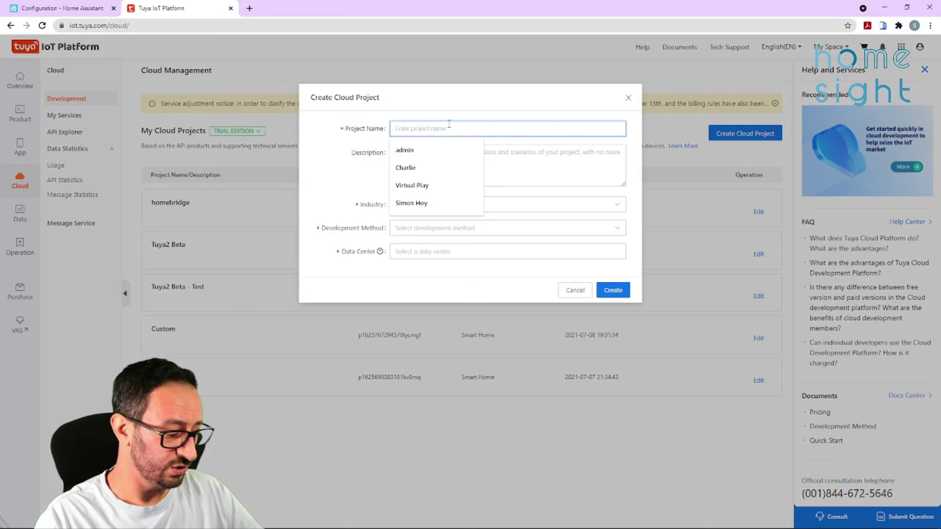
{"action": "left_click", "coordinate": [449, 125]}
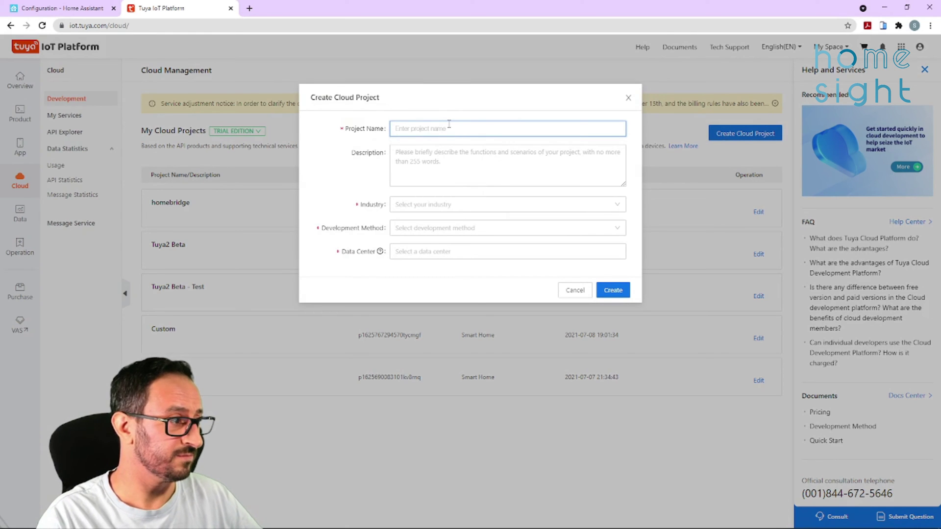
{"action": "type", "text": "Tuya nN"}
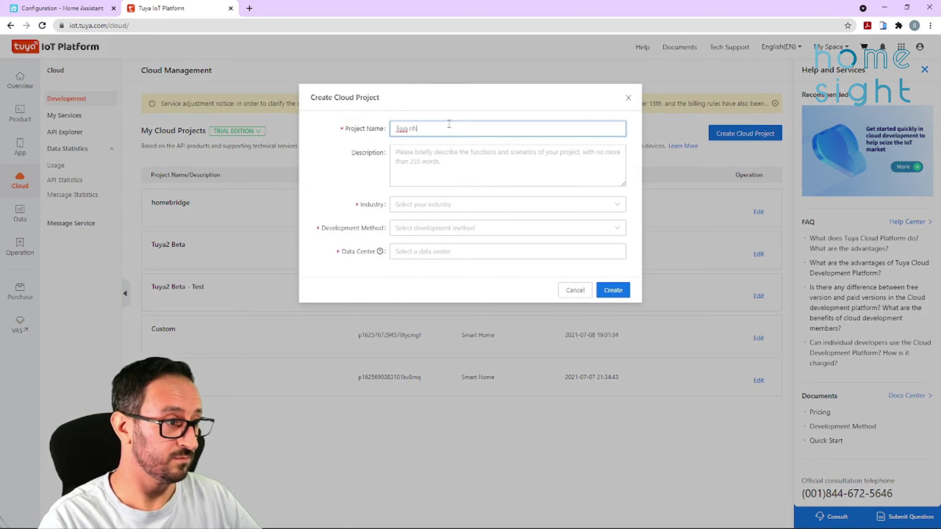
{"action": "type", "text": "New A"}
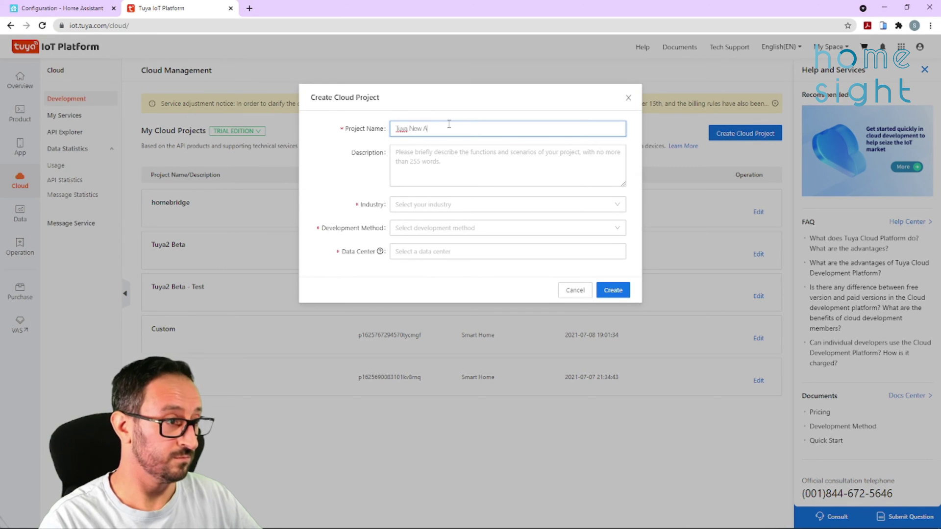
{"action": "type", "text": "I"}
{"action": "key", "text": "BackSpace"}
{"action": "key", "text": "BackSpace"}
{"action": "type", "text": "inte"}
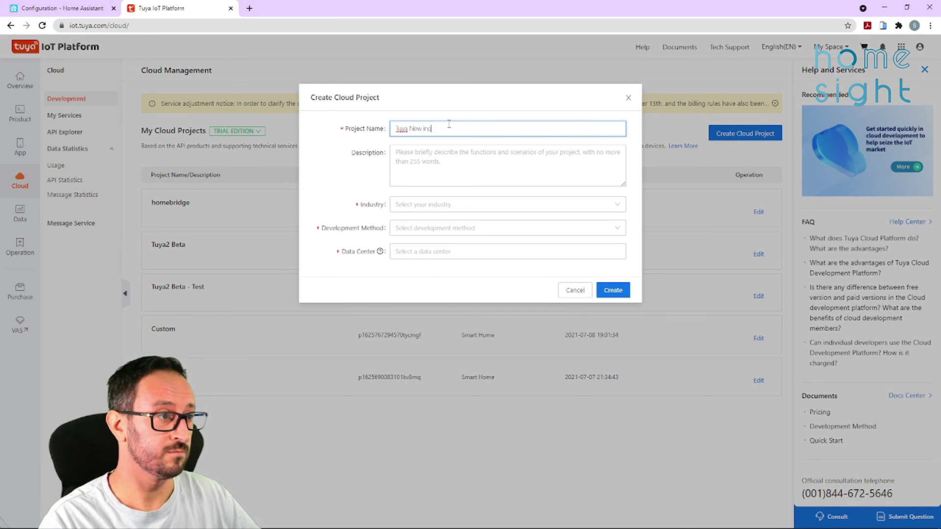
{"action": "type", "text": "gration"}
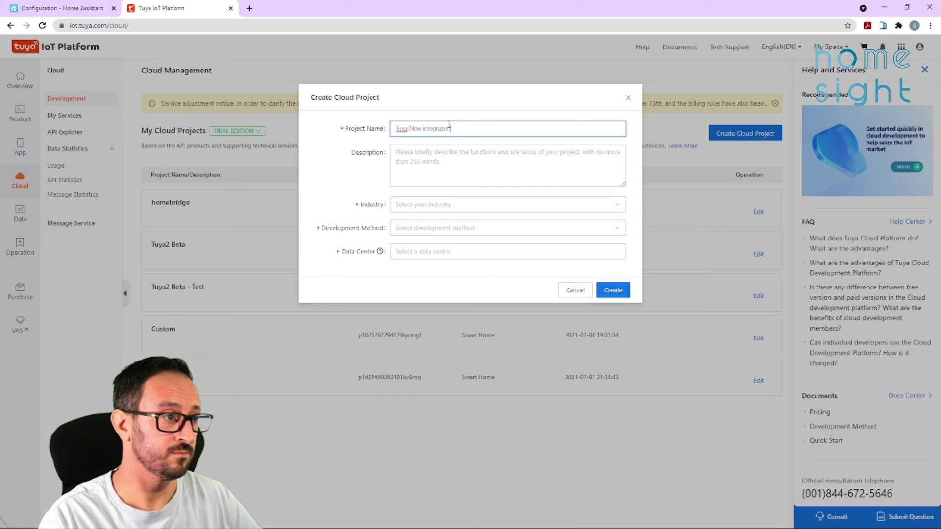
{"action": "left_click", "coordinate": [449, 163]}
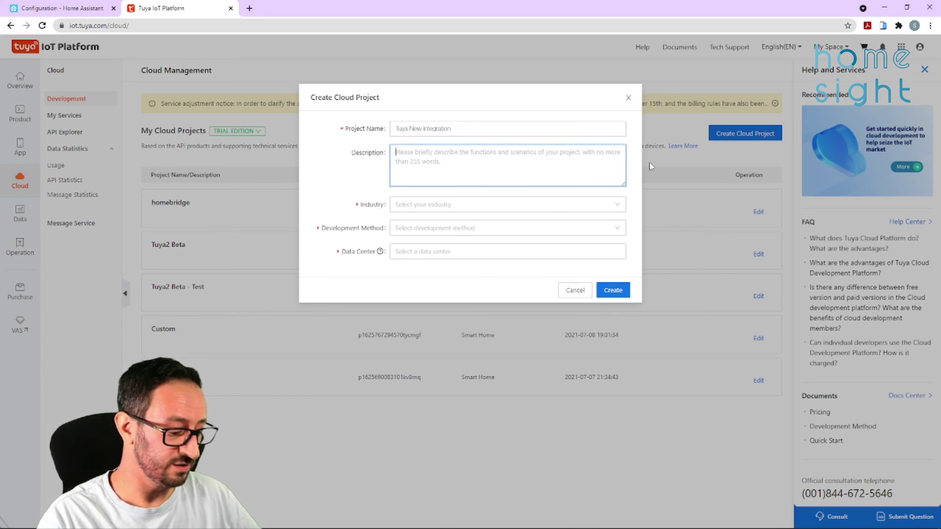
Set both Industry and Development Method to Smart Home
{"action": "left_click", "coordinate": [440, 205]}
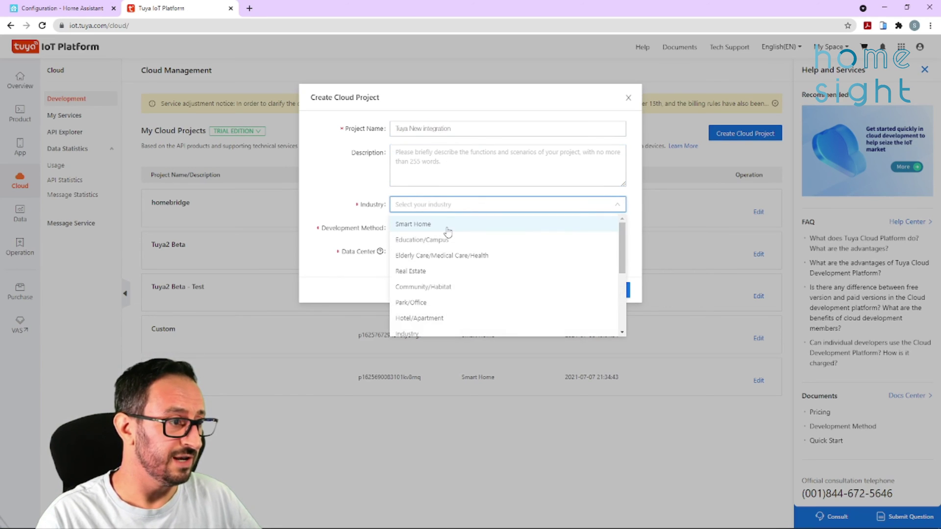
{"action": "left_click", "coordinate": [446, 226]}
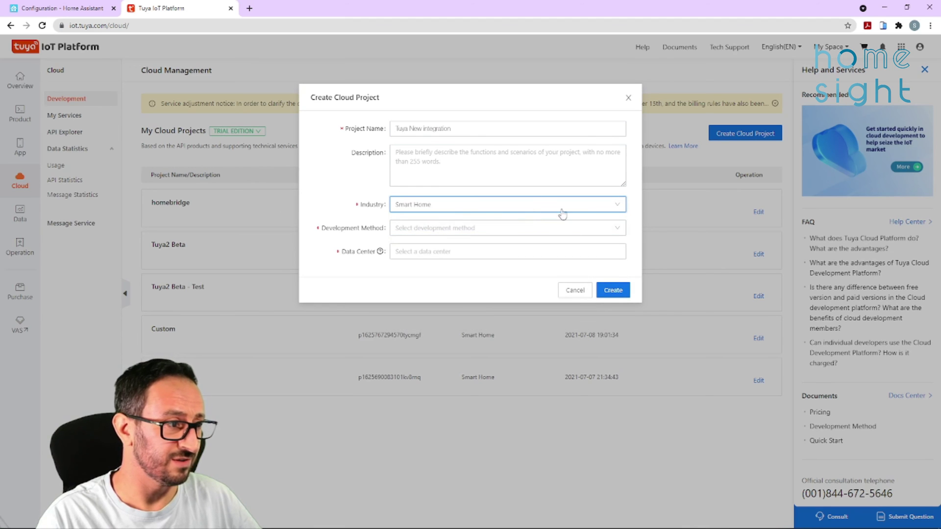
{"action": "left_click", "coordinate": [458, 230]}
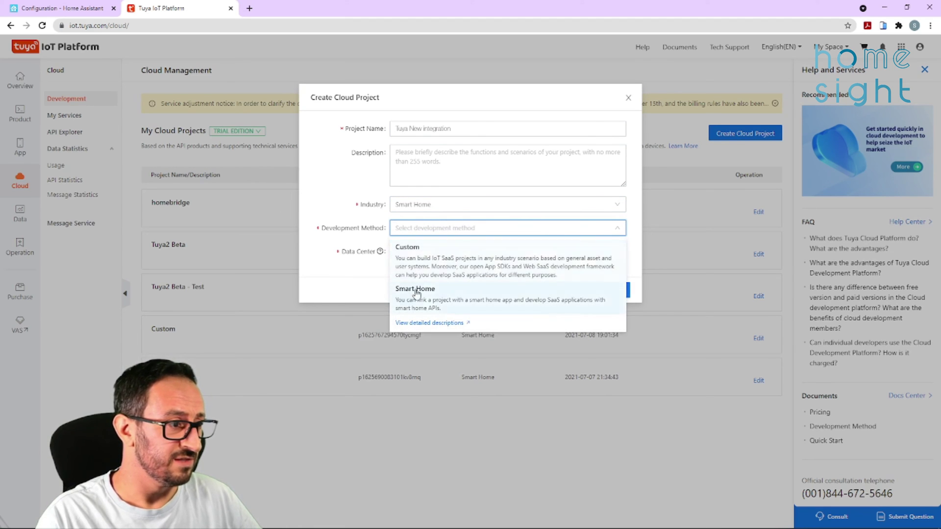
{"action": "left_click", "coordinate": [446, 292]}
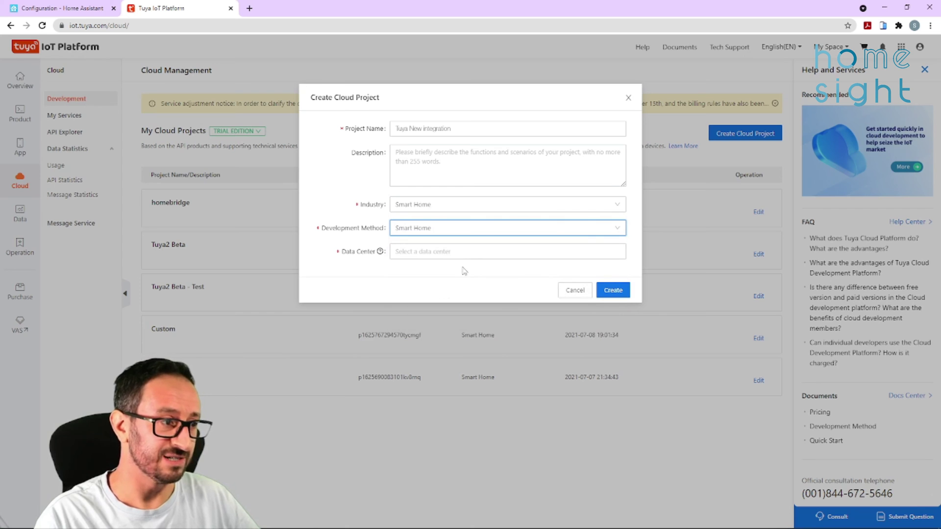
{"action": "left_click", "coordinate": [479, 229]}
{"action": "left_click", "coordinate": [374, 269]}
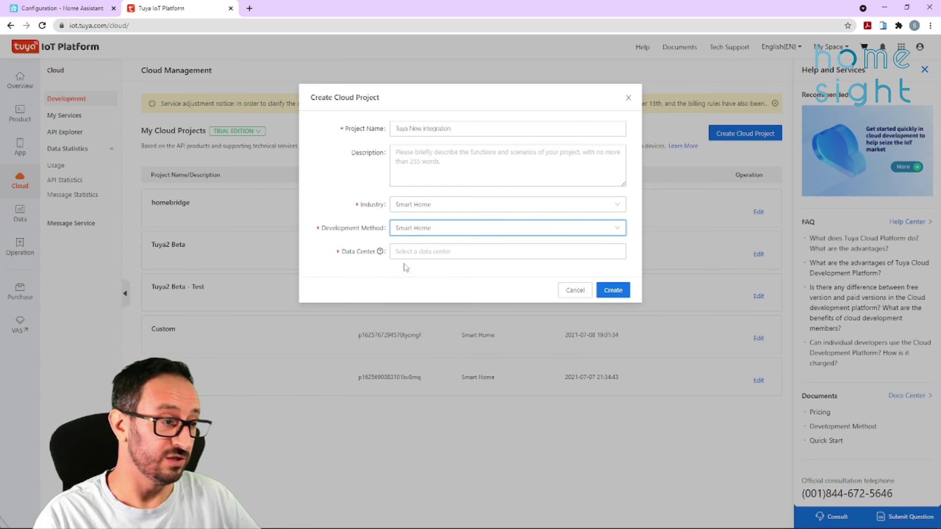
Tick all six data centers: China, Central Europe, India, Western America, Western Europe, Eastern America
{"action": "left_click", "coordinate": [421, 252]}
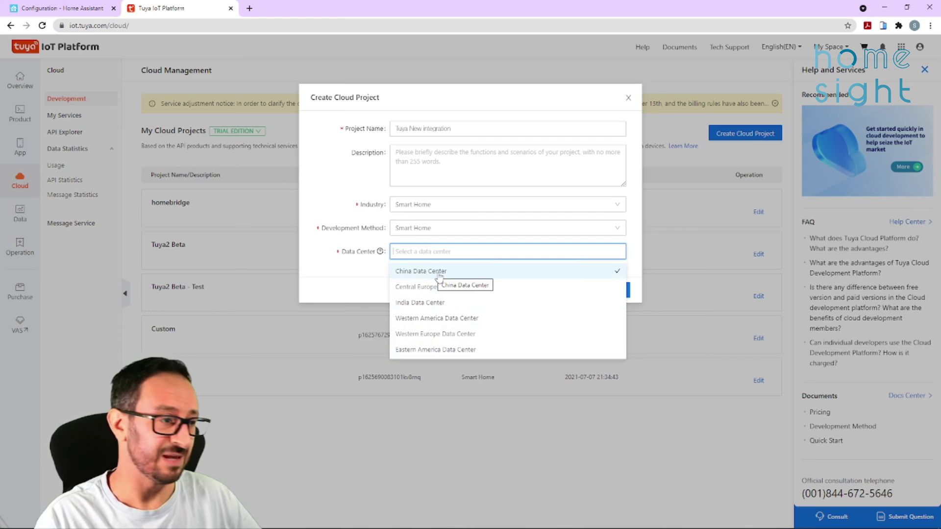
{"action": "left_click", "coordinate": [434, 274]}
{"action": "left_click", "coordinate": [431, 288]}
{"action": "left_click", "coordinate": [427, 303]}
{"action": "left_click", "coordinate": [427, 313]}
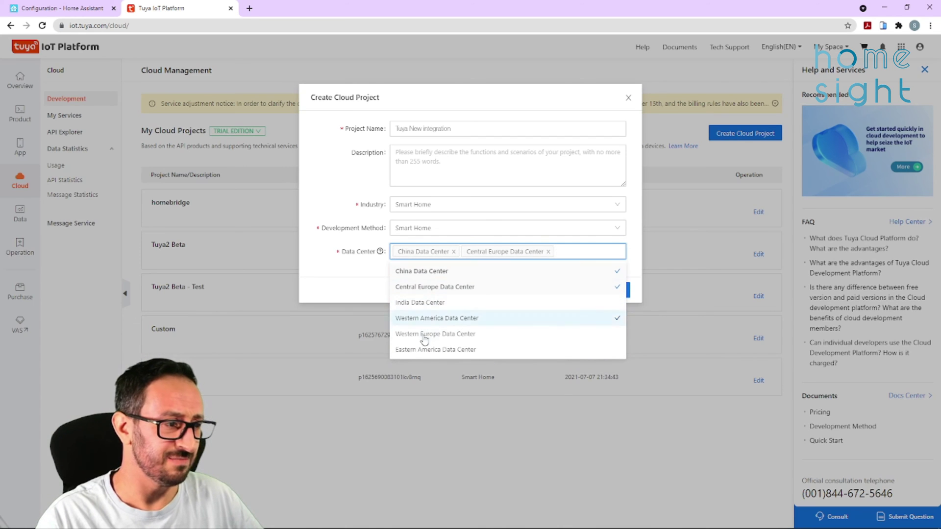
{"action": "left_click", "coordinate": [430, 303]}
{"action": "left_click", "coordinate": [428, 331]}
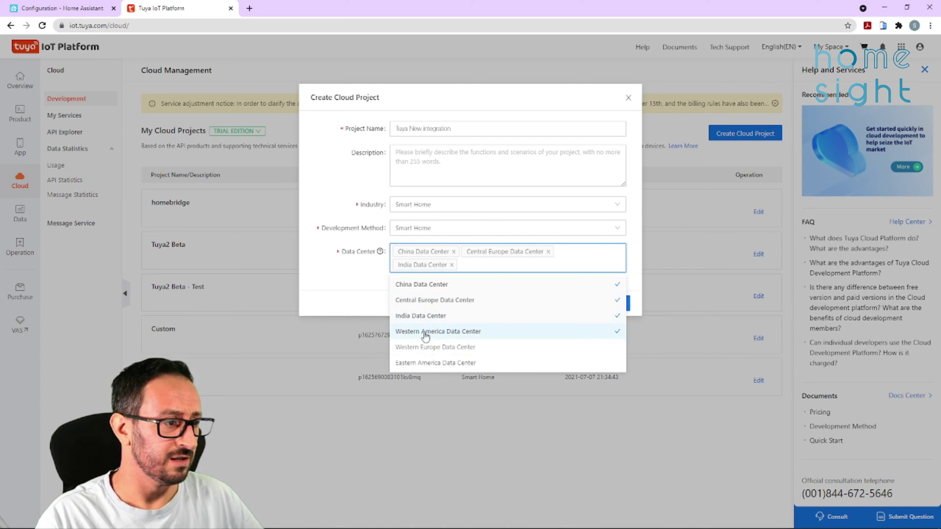
{"action": "left_click", "coordinate": [424, 347]}
{"action": "left_click", "coordinate": [420, 376]}
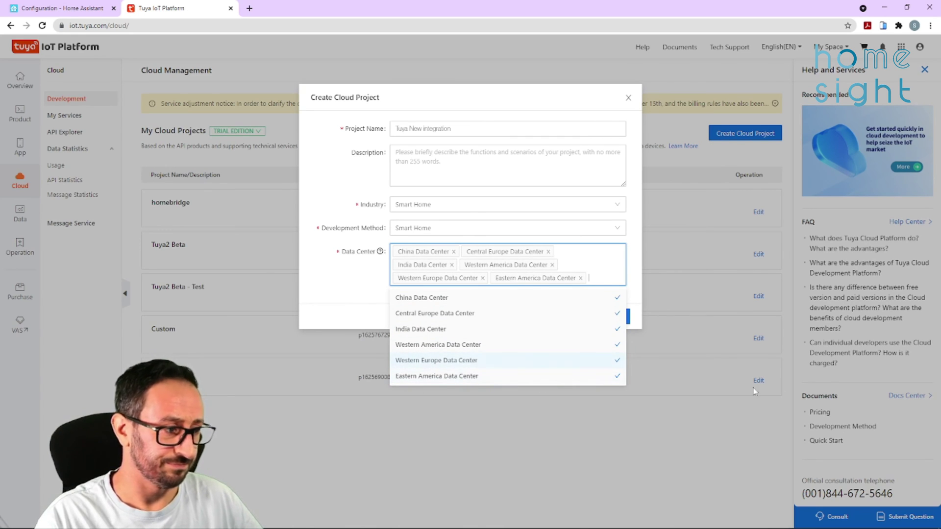
{"action": "left_click", "coordinate": [639, 271]}
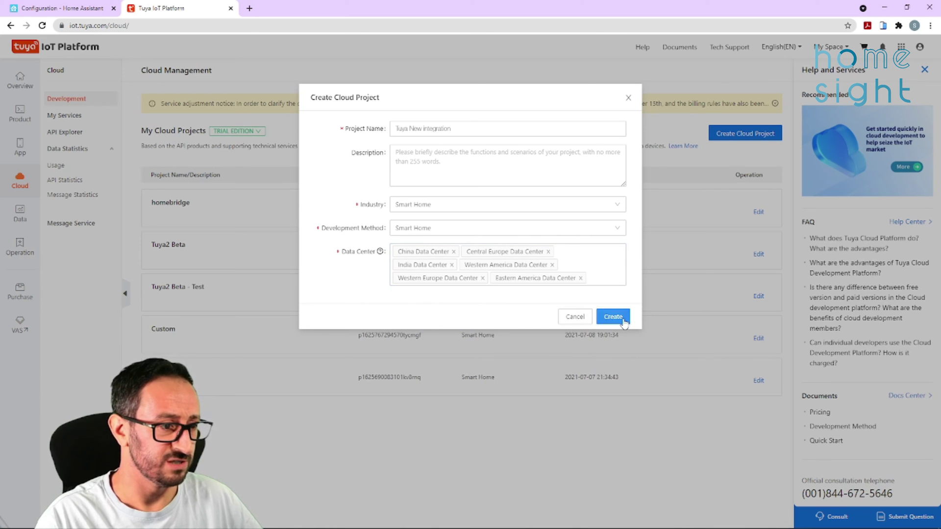
Create the new cloud project and review the count of recommended API services
{"action": "left_click", "coordinate": [619, 318]}
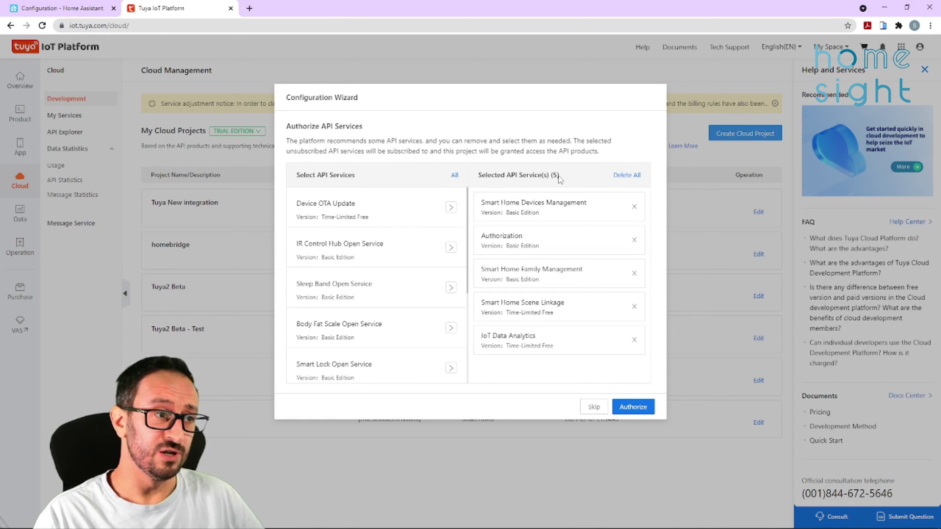
{"action": "left_click_drag", "start_coordinate": [559, 178], "coordinate": [471, 184]}
{"action": "scroll", "coordinate": [432, 284], "scroll_direction": "down", "scroll_amount": 3}
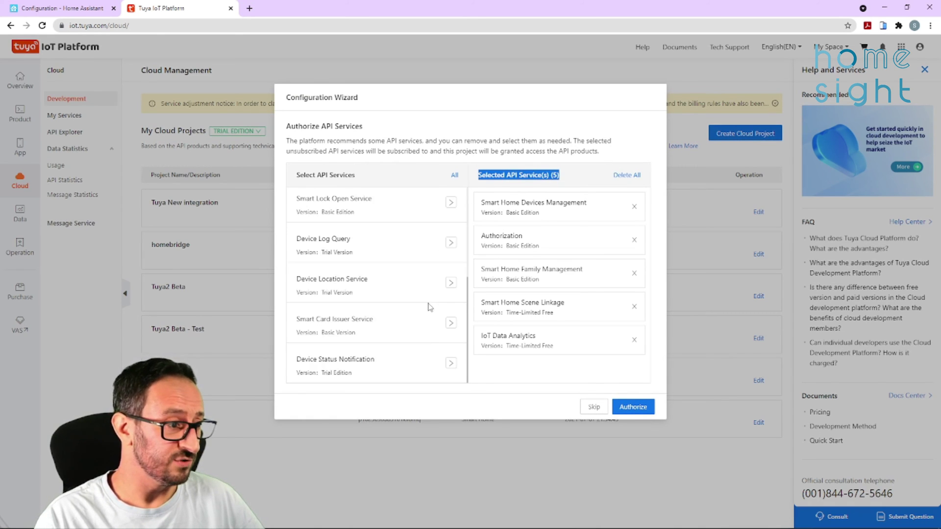
Add Device Status Notification, a time-limited free edition, to the selected API services
{"action": "left_click_drag", "start_coordinate": [297, 365], "coordinate": [374, 361]}
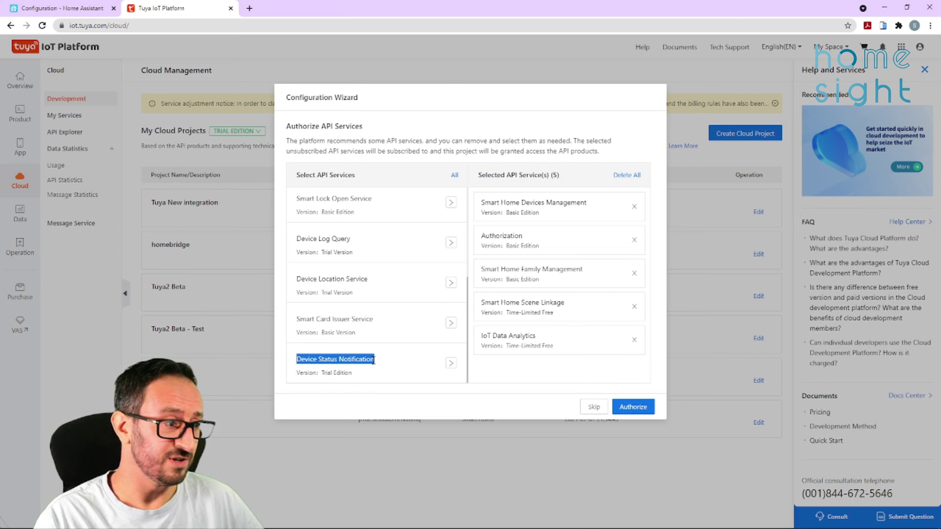
{"action": "left_click", "coordinate": [450, 365]}
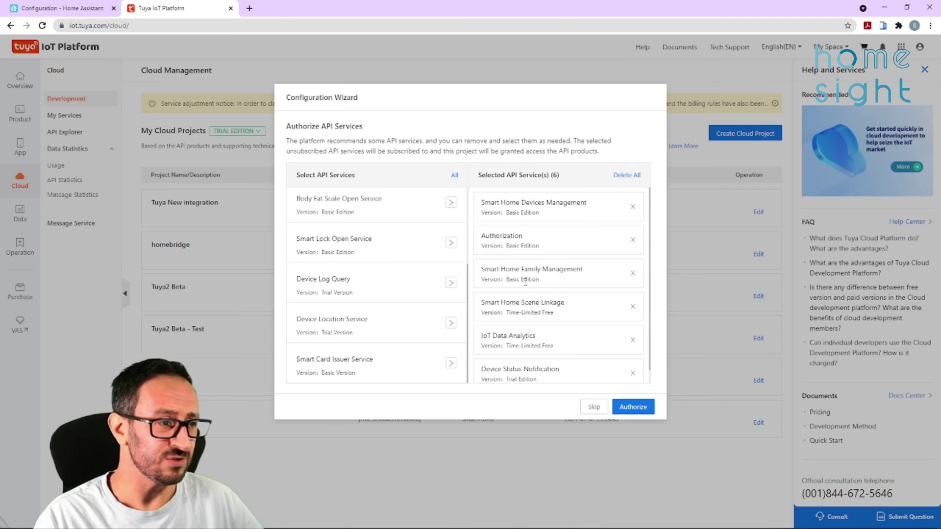
{"action": "left_click_drag", "start_coordinate": [510, 348], "coordinate": [507, 366]}
{"action": "scroll", "coordinate": [539, 363], "scroll_direction": "down", "scroll_amount": 1}
{"action": "left_click", "coordinate": [515, 402]}
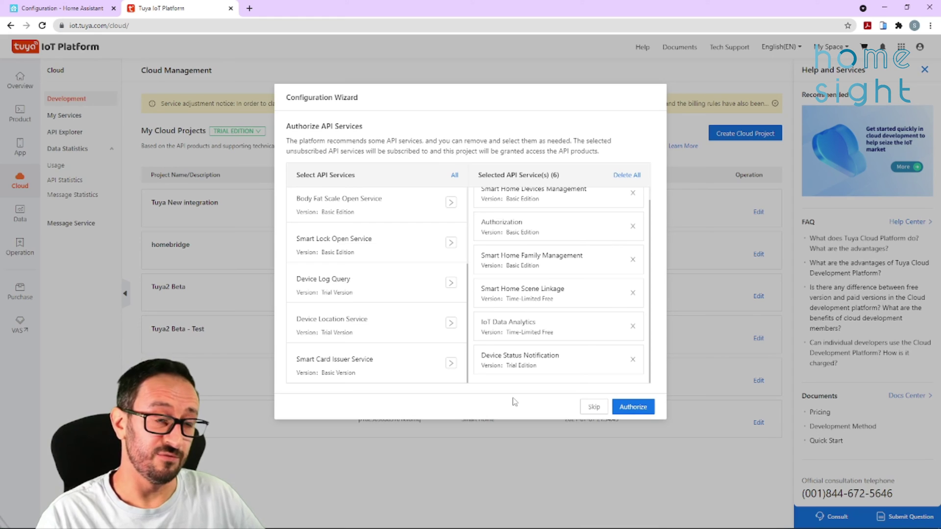
Authorize the six API services, then select the project's Access ID and Access Secret
{"action": "left_click", "coordinate": [630, 407]}
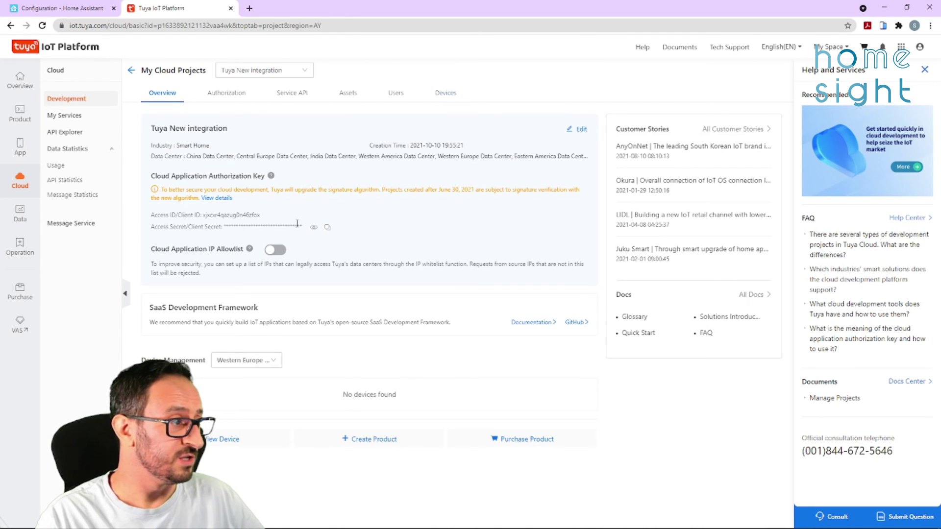
{"action": "left_click_drag", "start_coordinate": [264, 219], "coordinate": [199, 218]}
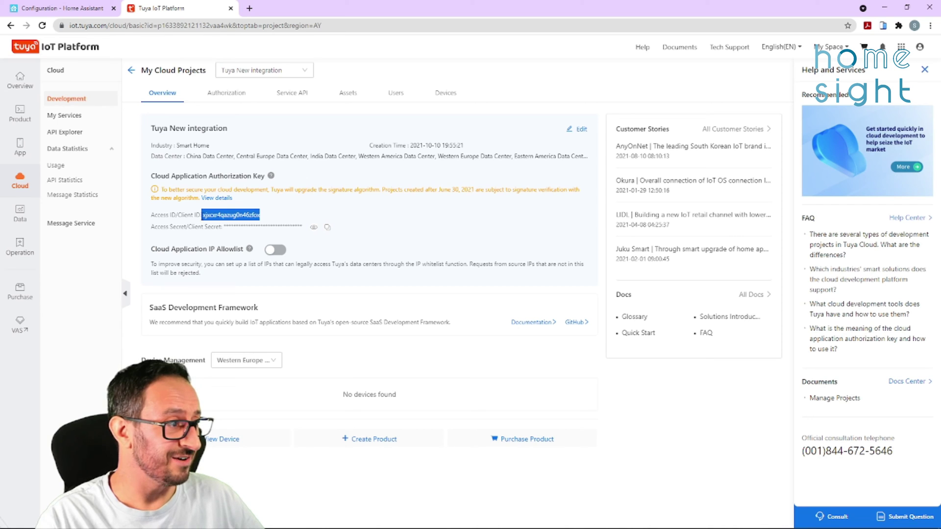
{"action": "left_click", "coordinate": [62, 10]}
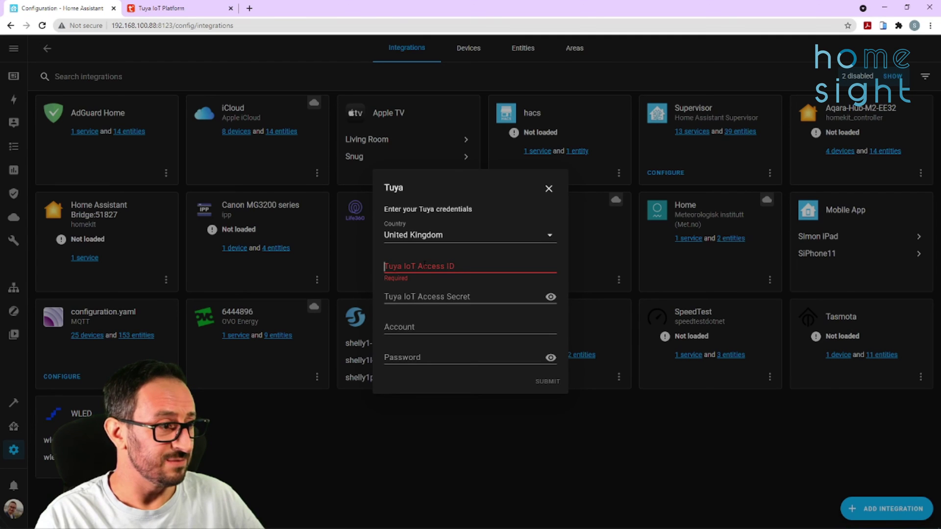
{"action": "left_click", "coordinate": [155, 10]}
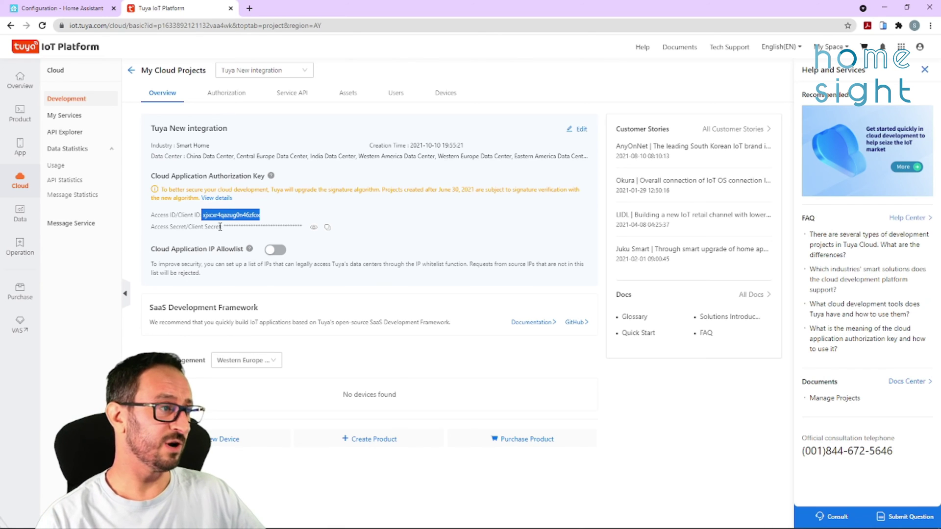
{"action": "left_click_drag", "start_coordinate": [222, 227], "coordinate": [270, 228]}
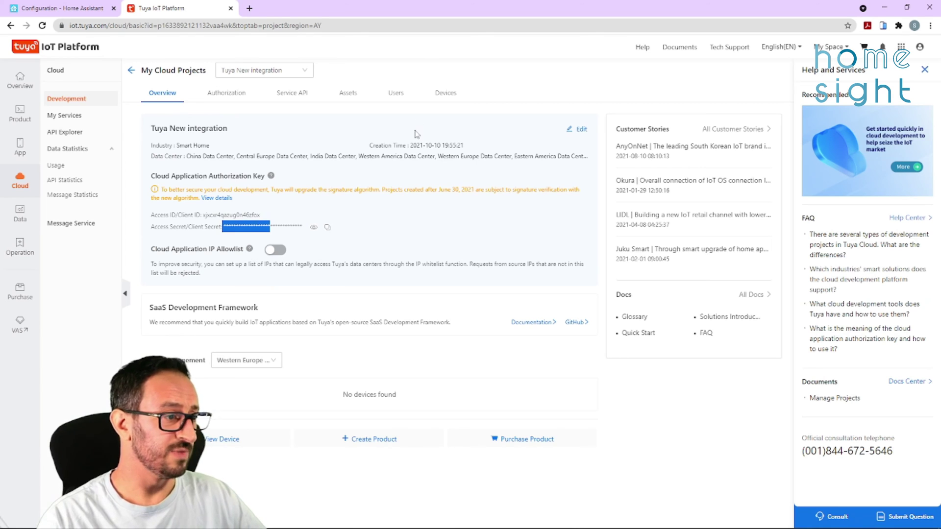
Link a Smart Life app account by QR code under Devices, adding its 4 devices
{"action": "left_click", "coordinate": [450, 100]}
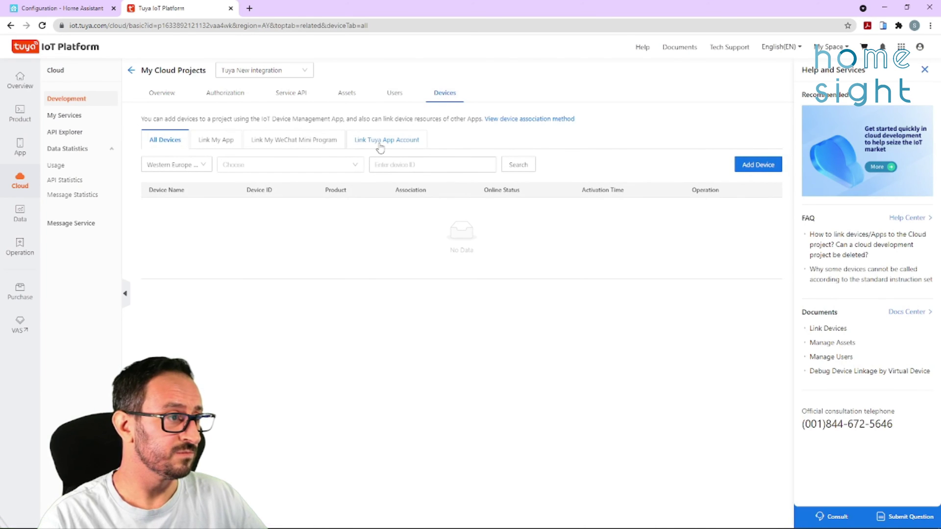
{"action": "left_click", "coordinate": [378, 142]}
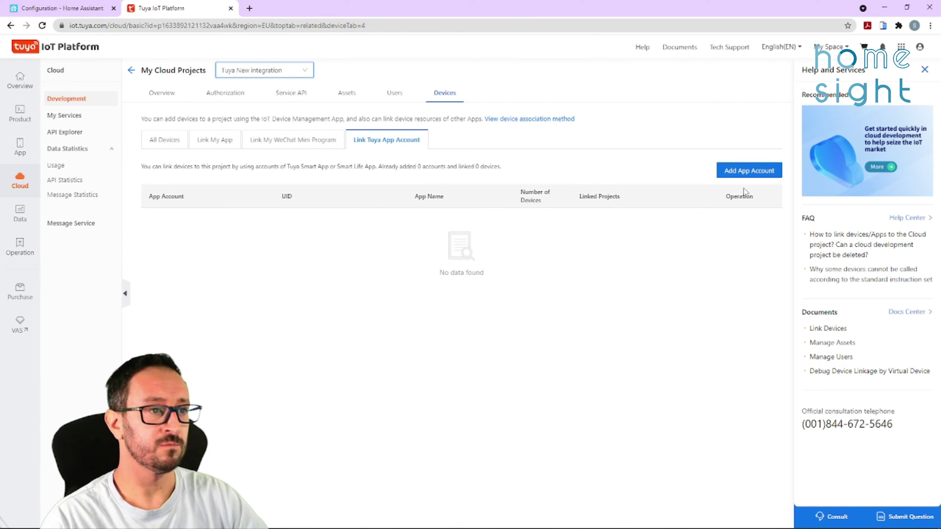
{"action": "left_click", "coordinate": [749, 174]}
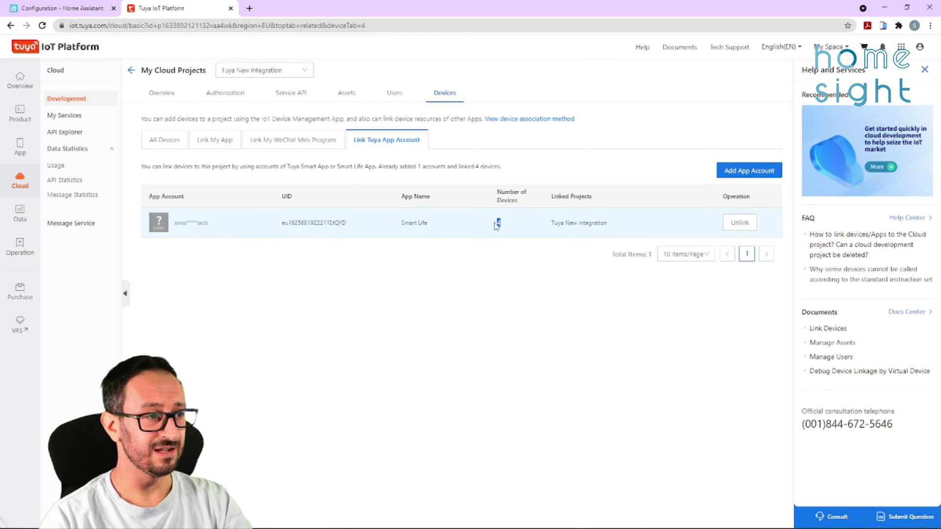
{"action": "left_click_drag", "start_coordinate": [498, 224], "coordinate": [524, 288]}
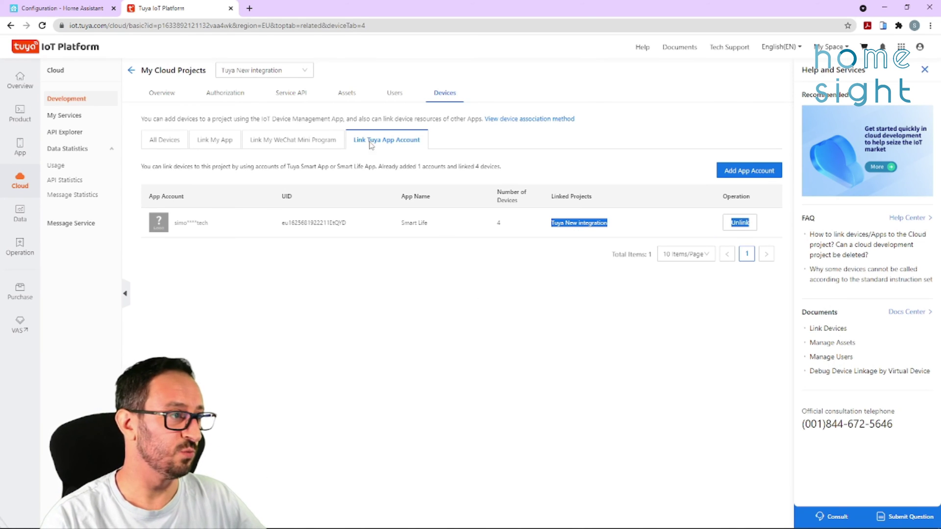
{"action": "left_click", "coordinate": [170, 102]}
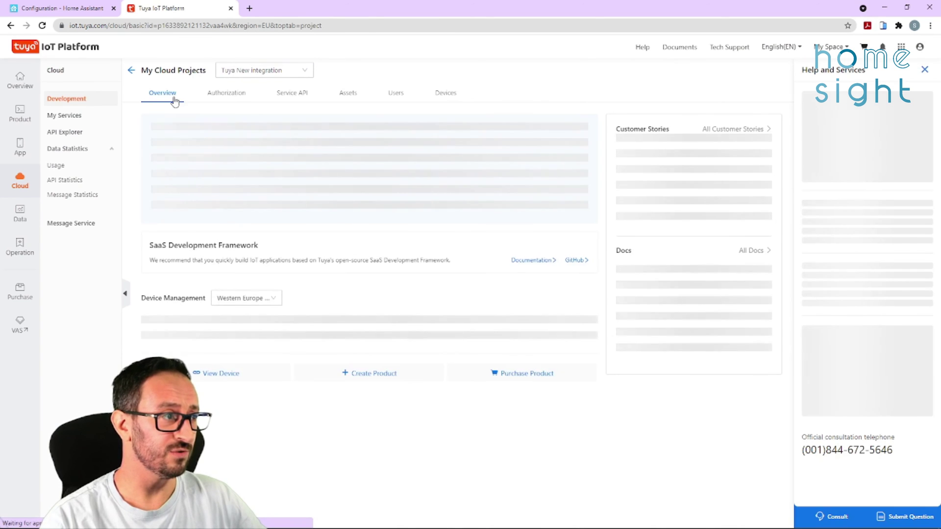
Copy the project's Access ID and paste it into Home Assistant's Tuya form
{"action": "left_click_drag", "start_coordinate": [269, 216], "coordinate": [207, 216]}
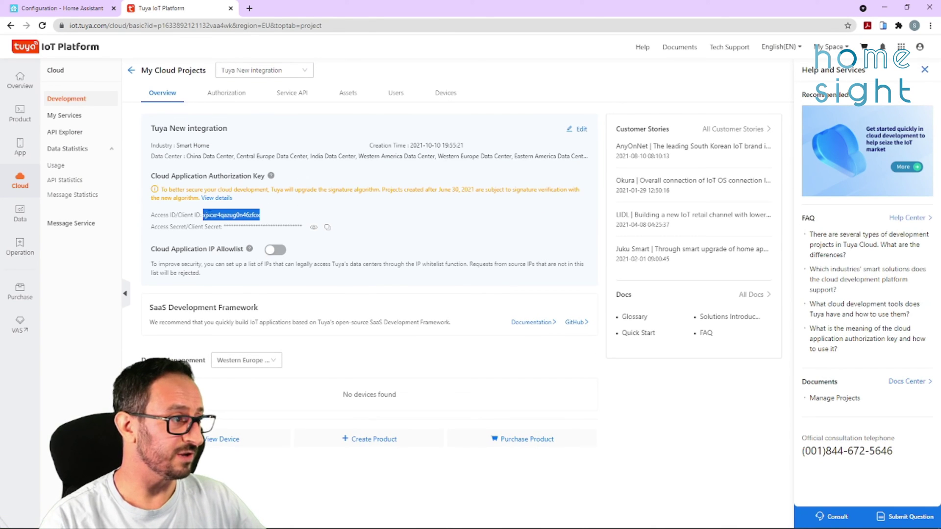
{"action": "right_click", "coordinate": [208, 216]}
{"action": "left_click", "coordinate": [218, 219]}
{"action": "left_click", "coordinate": [63, 9]}
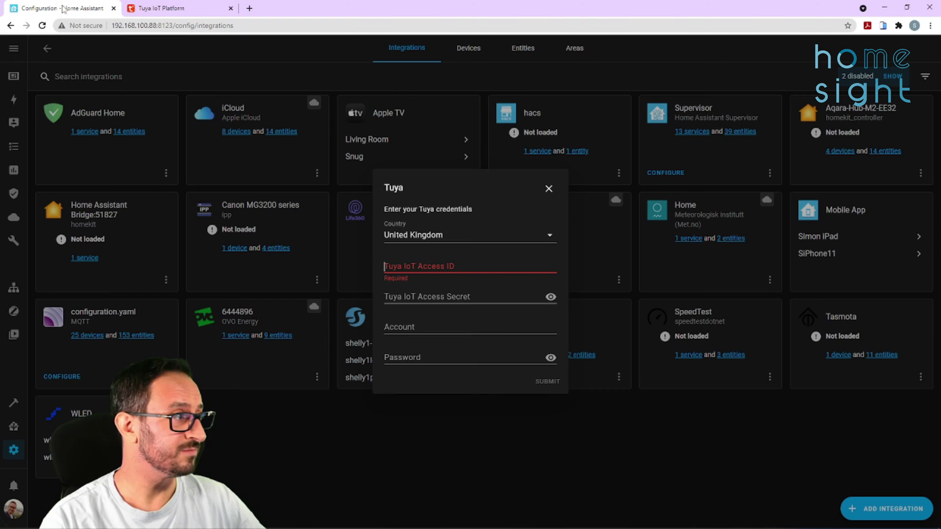
{"action": "key", "text": "ctrl+v"}
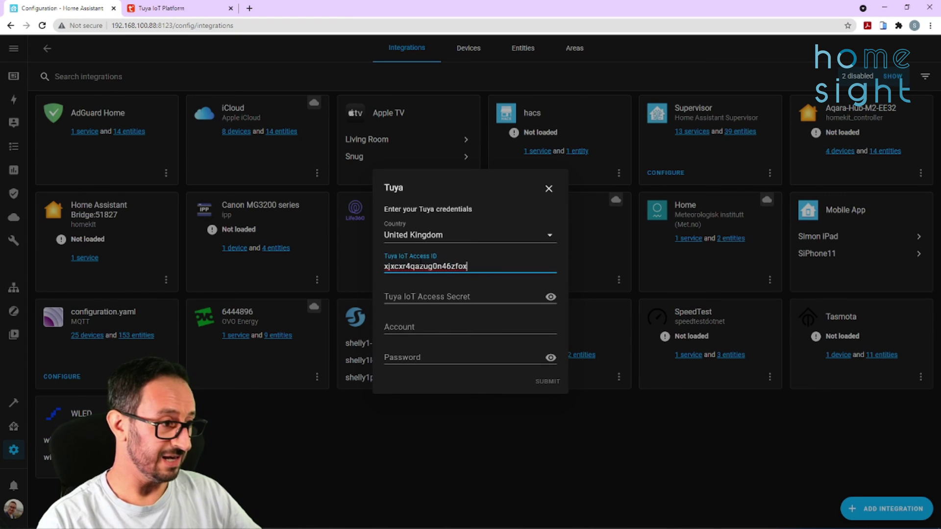
Copy the Access Secret from the Tuya project and paste it into the Access Secret field
{"action": "left_click", "coordinate": [166, 8]}
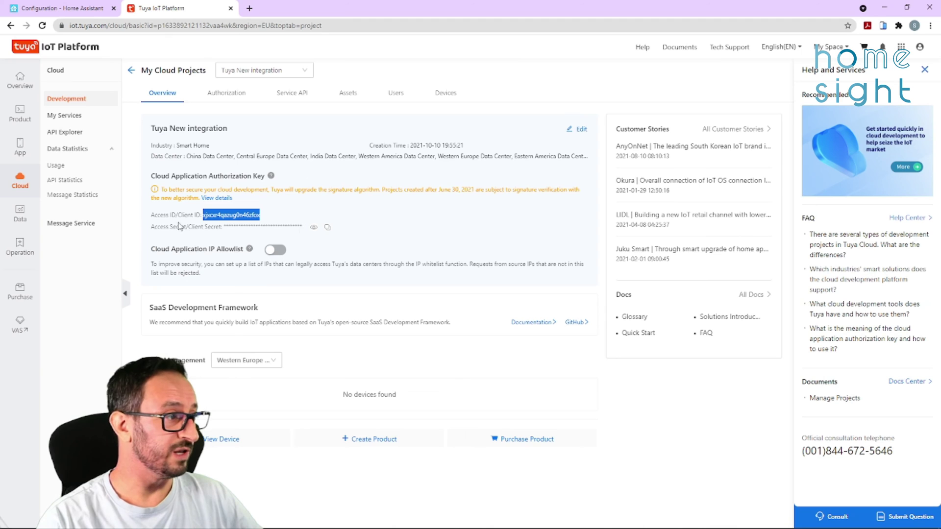
{"action": "left_click_drag", "start_coordinate": [155, 227], "coordinate": [216, 227]}
{"action": "left_click", "coordinate": [328, 227]}
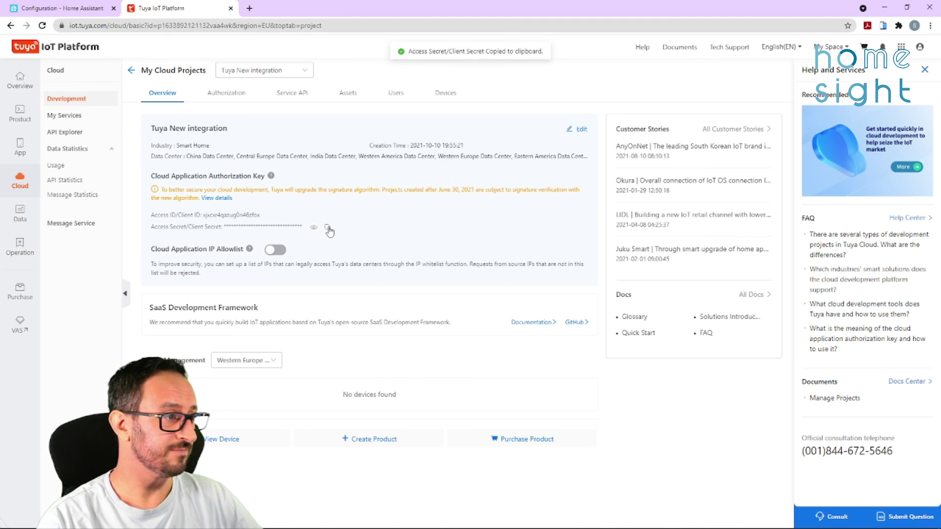
{"action": "left_click", "coordinate": [62, 9]}
{"action": "left_click", "coordinate": [462, 292]}
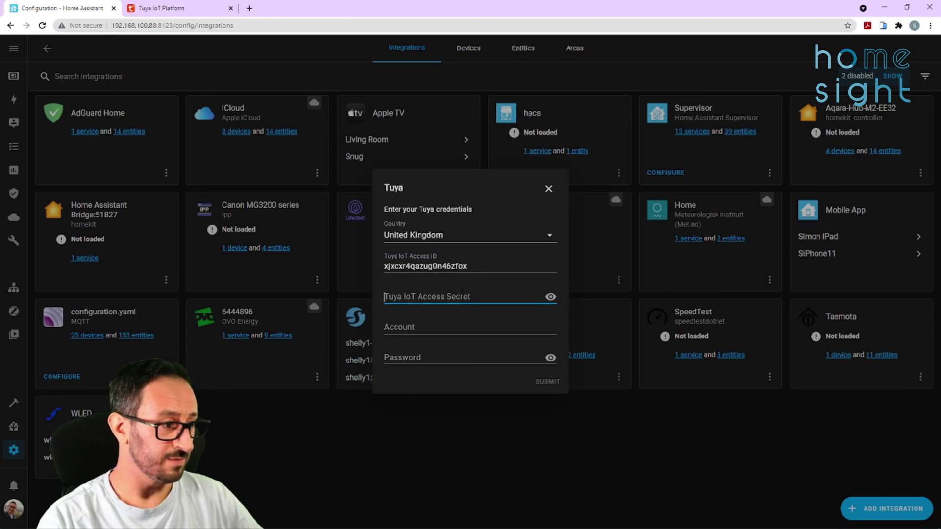
{"action": "key", "text": "ctrl+v"}
{"action": "left_click", "coordinate": [445, 325]}
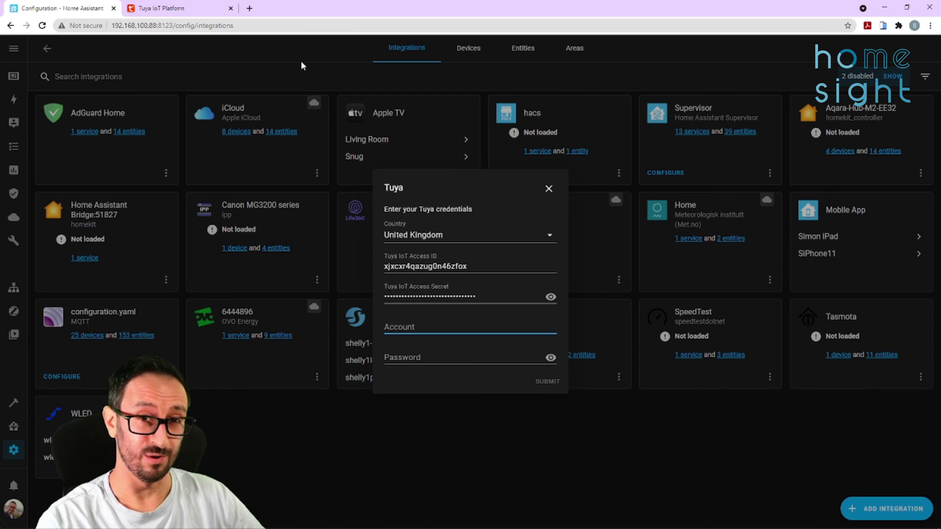
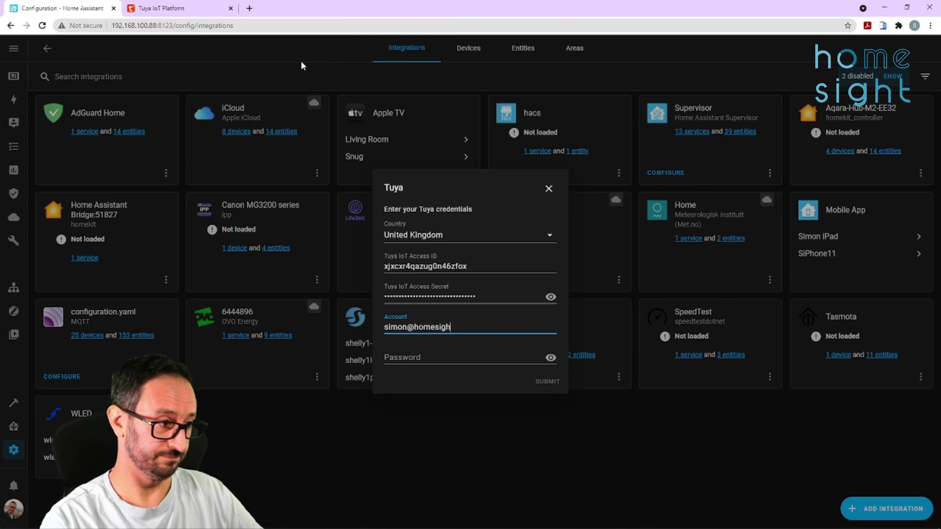
Enter the Tuya account e-mail and password and submit the credentials
{"action": "key", "text": "Tab"}
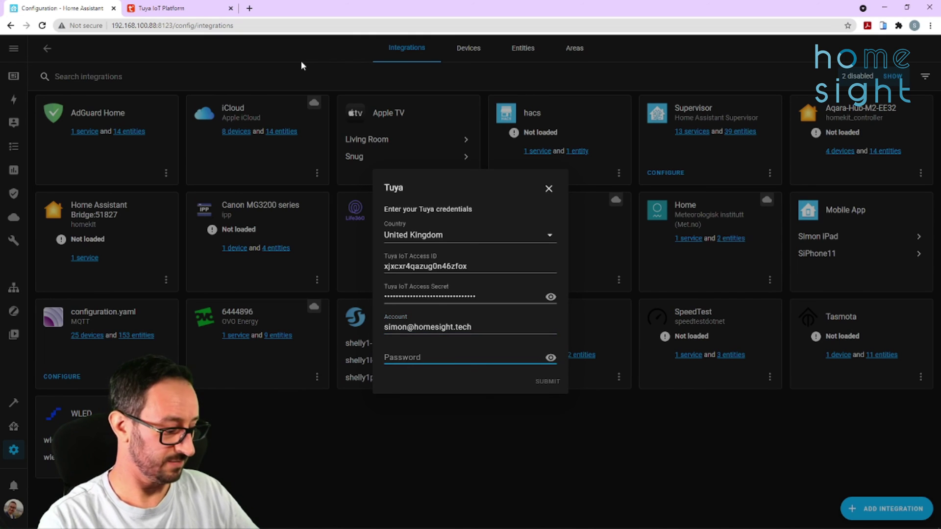
{"action": "type", "text": "*********"}
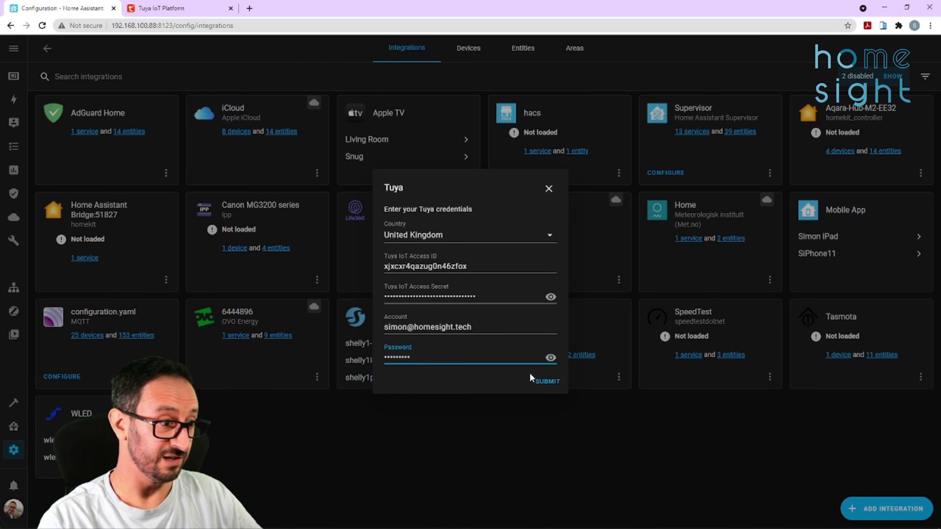
{"action": "left_click", "coordinate": [543, 382]}
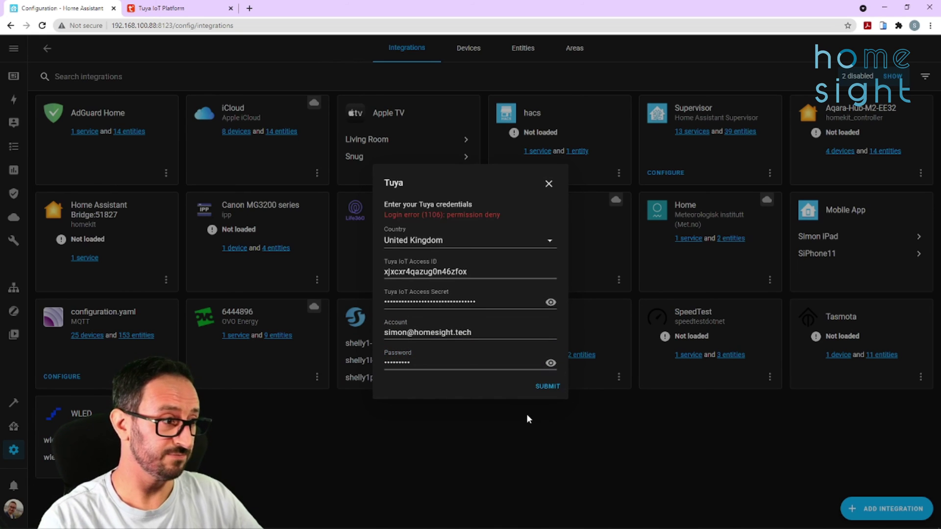
Replace the password after the login error and resubmit the credentials
{"action": "left_click", "coordinate": [474, 363]}
{"action": "key", "text": "ctrl+a"}
{"action": "type", "text": "*********"}
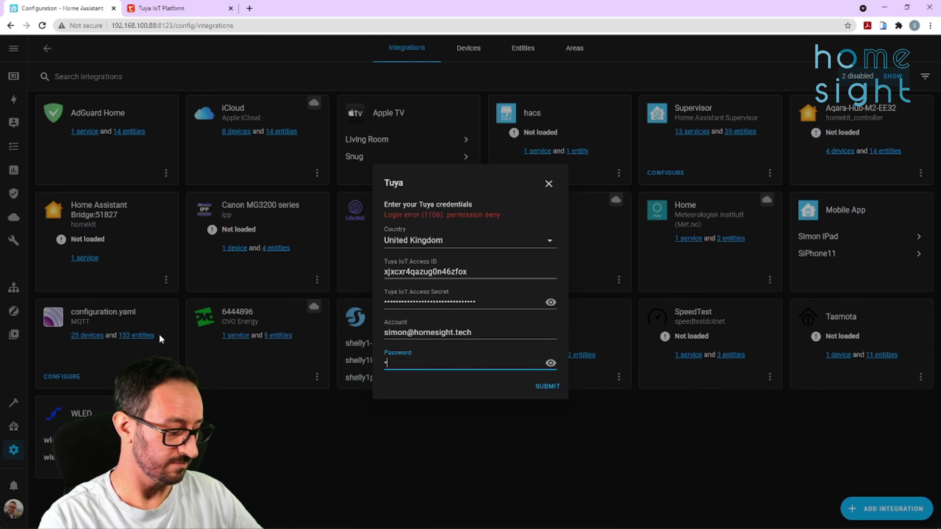
{"action": "left_click", "coordinate": [530, 384]}
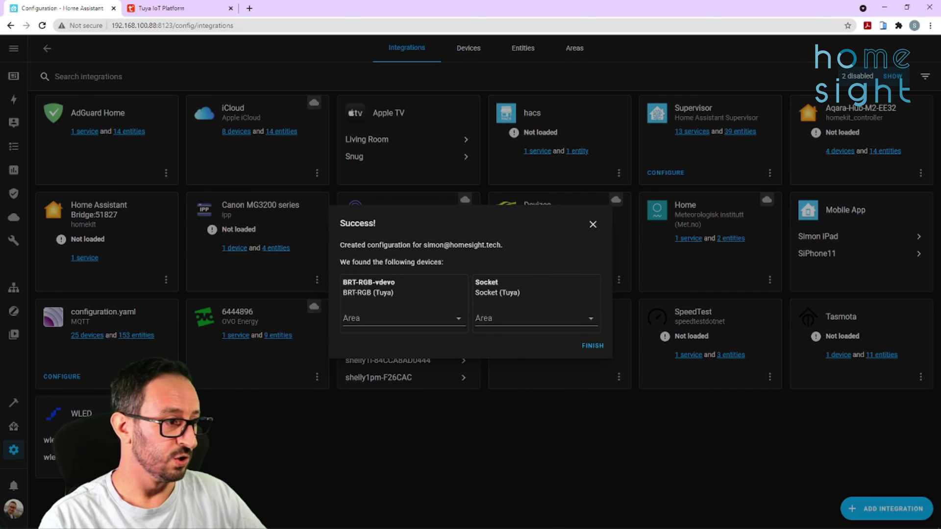
Leave the BRT-RGB-vdevo light without an area and finish the Tuya setup
{"action": "triple_click", "coordinate": [396, 293]}
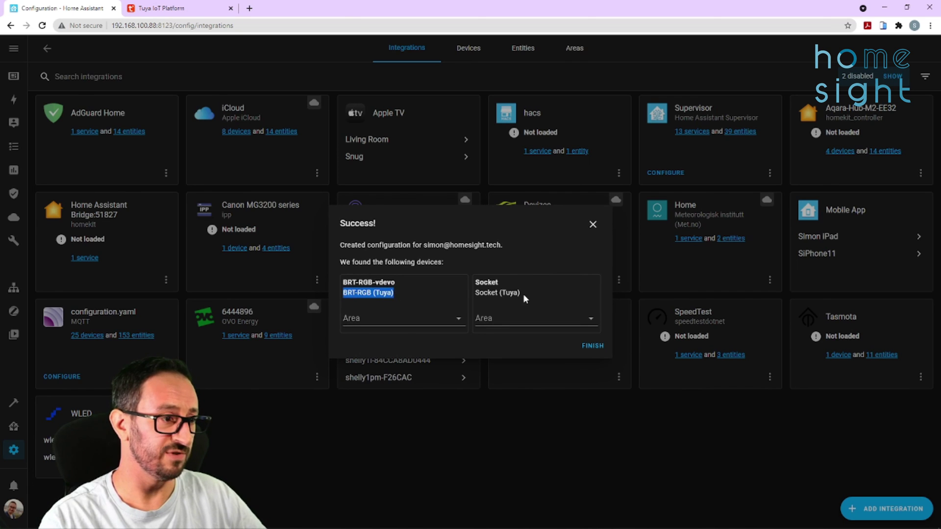
{"action": "left_click_drag", "start_coordinate": [522, 293], "coordinate": [505, 293]}
{"action": "left_click", "coordinate": [458, 318]}
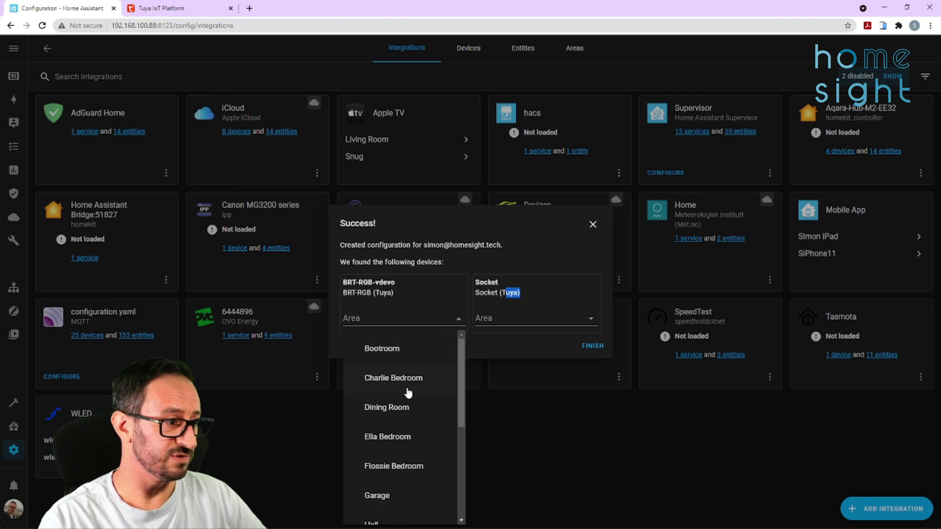
{"action": "scroll", "coordinate": [407, 449], "scroll_direction": "down", "scroll_amount": 3}
{"action": "left_click", "coordinate": [487, 307]}
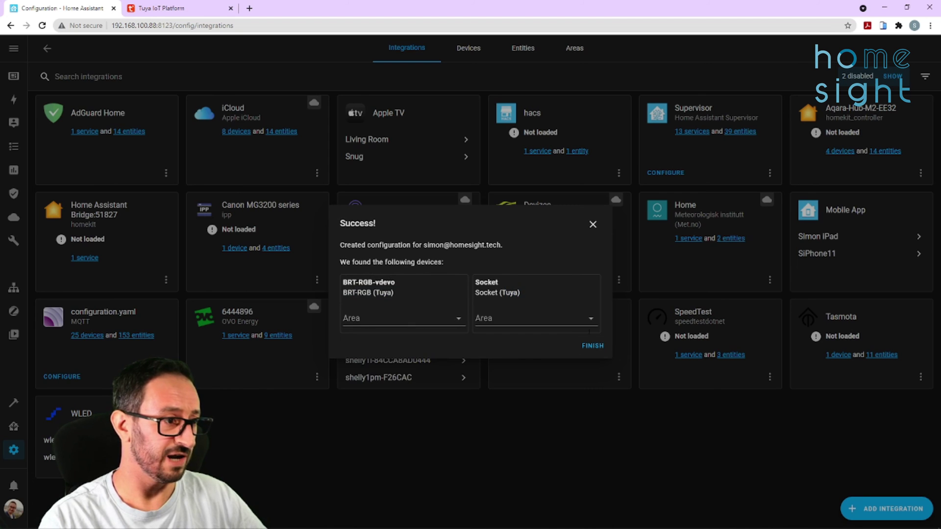
{"action": "left_click", "coordinate": [593, 346]}
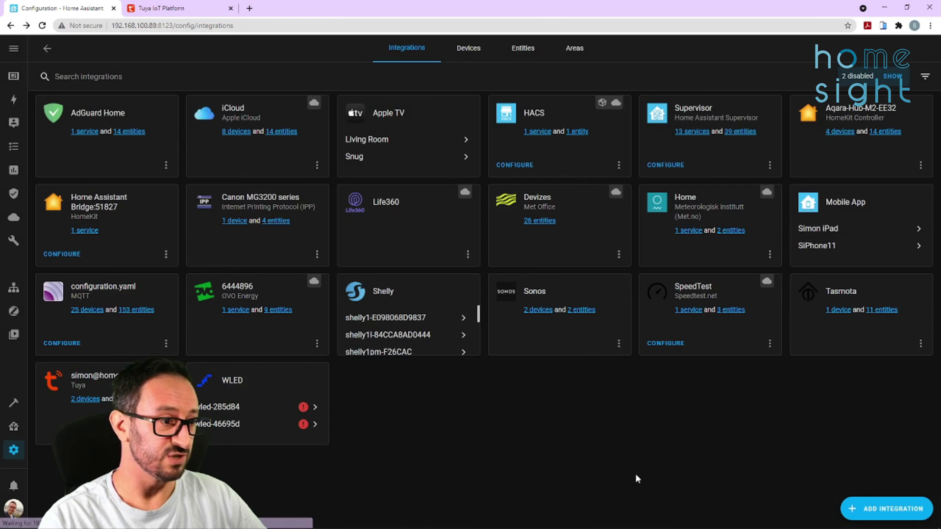
Check the Socket among the Tuya card's 2 devices, then switch the BRT-RGB-vdevo light on
{"action": "left_click", "coordinate": [84, 401]}
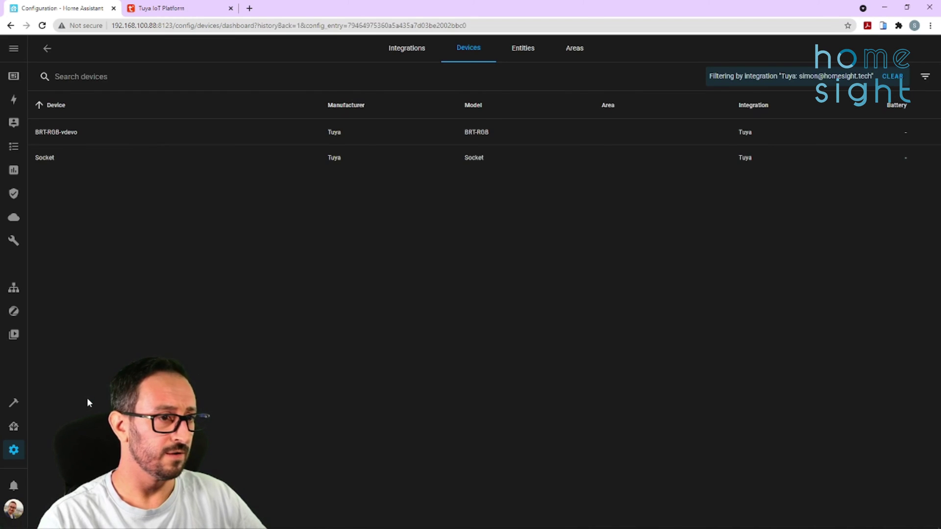
{"action": "left_click", "coordinate": [48, 158]}
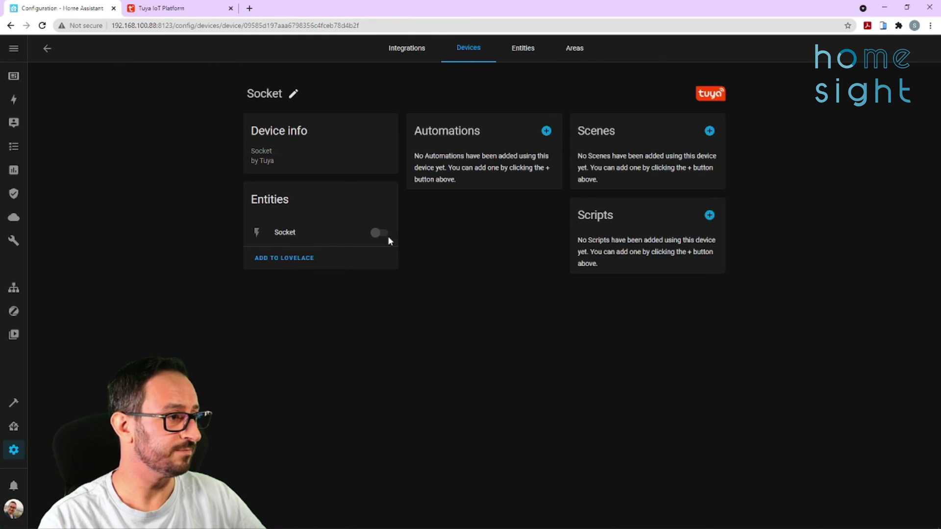
{"action": "left_click", "coordinate": [47, 48]}
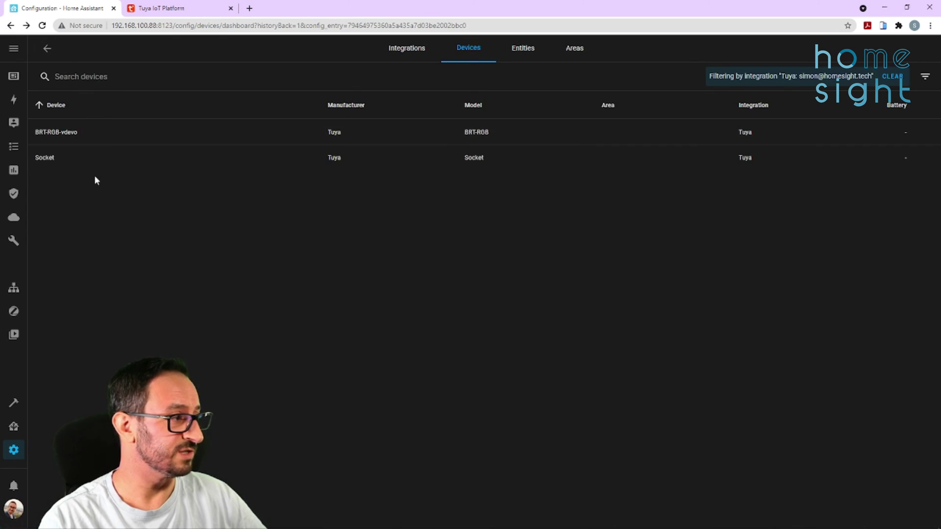
{"action": "left_click", "coordinate": [76, 138]}
{"action": "left_click", "coordinate": [379, 236]}
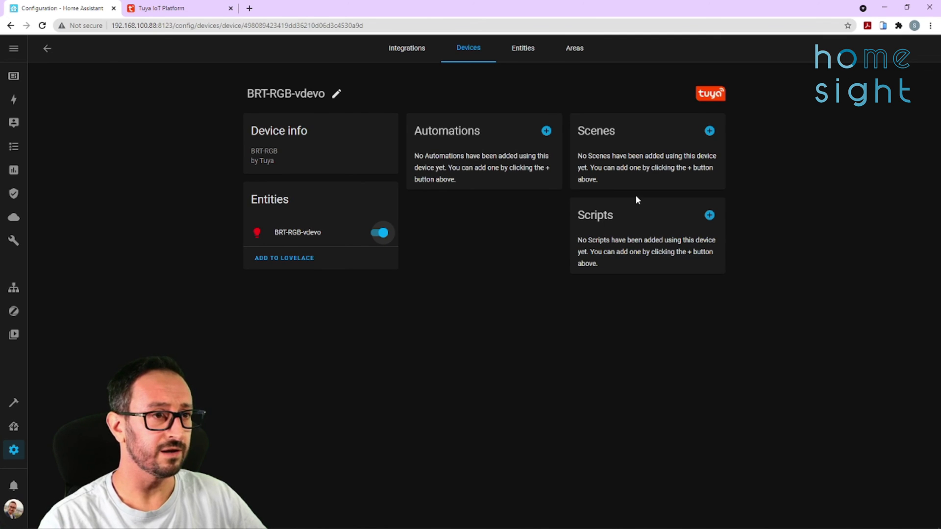
Change the light's colour from magenta through green to pink
{"action": "left_click", "coordinate": [313, 233]}
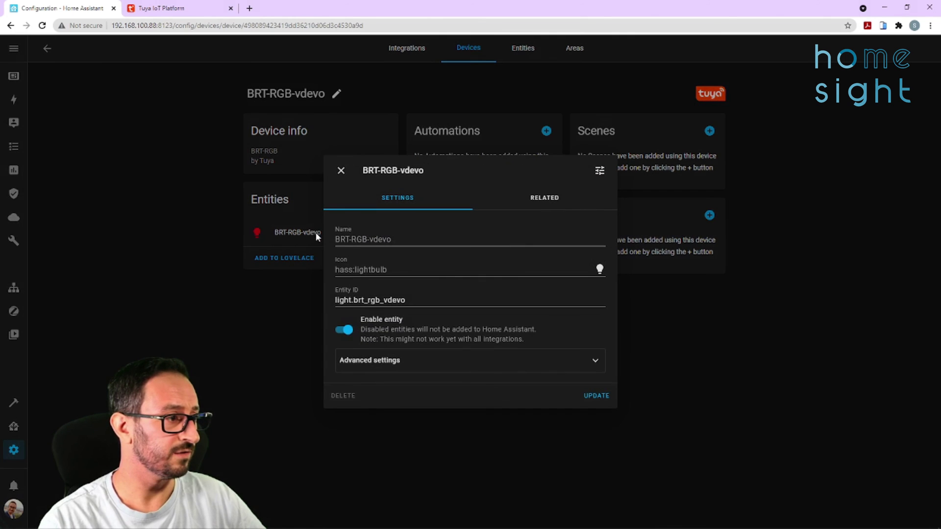
{"action": "left_click", "coordinate": [600, 171]}
{"action": "left_click_drag", "start_coordinate": [500, 358], "coordinate": [494, 293]}
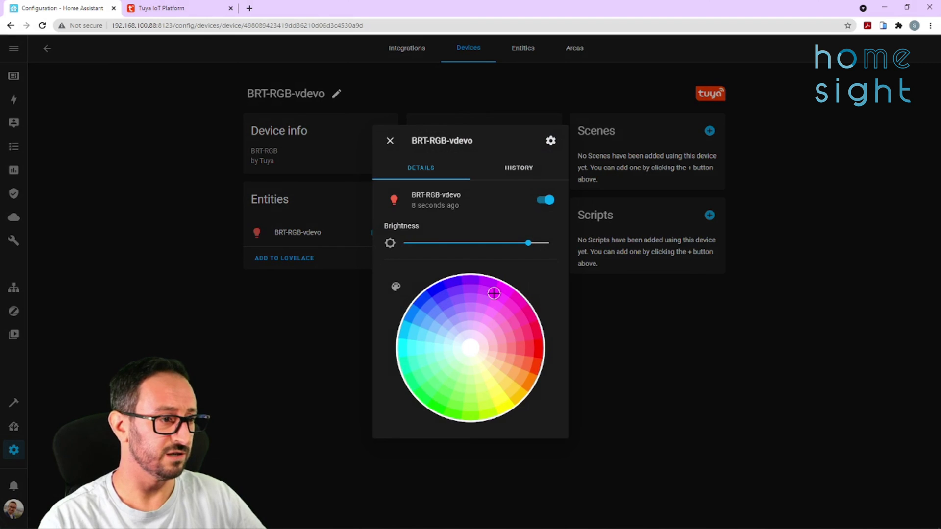
{"action": "left_click", "coordinate": [436, 327]}
{"action": "left_click", "coordinate": [444, 392]}
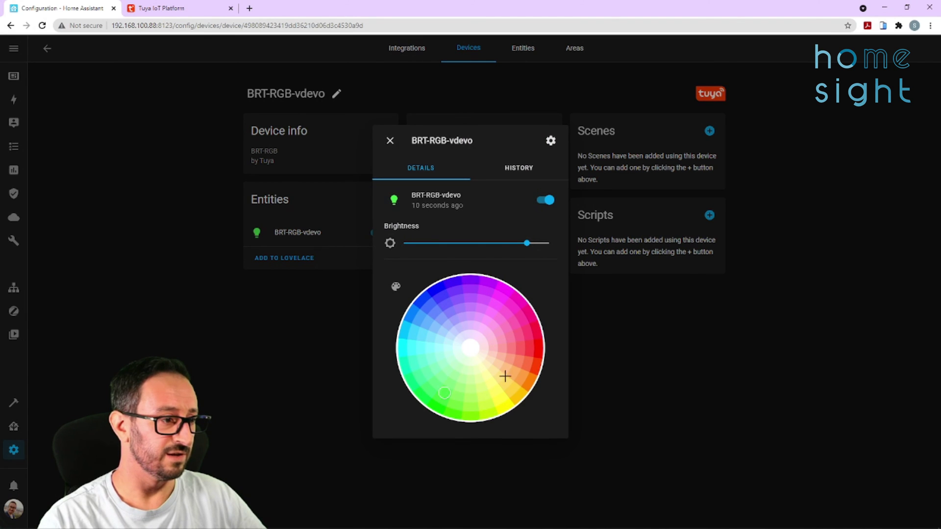
{"action": "left_click", "coordinate": [520, 341]}
{"action": "left_click", "coordinate": [534, 331]}
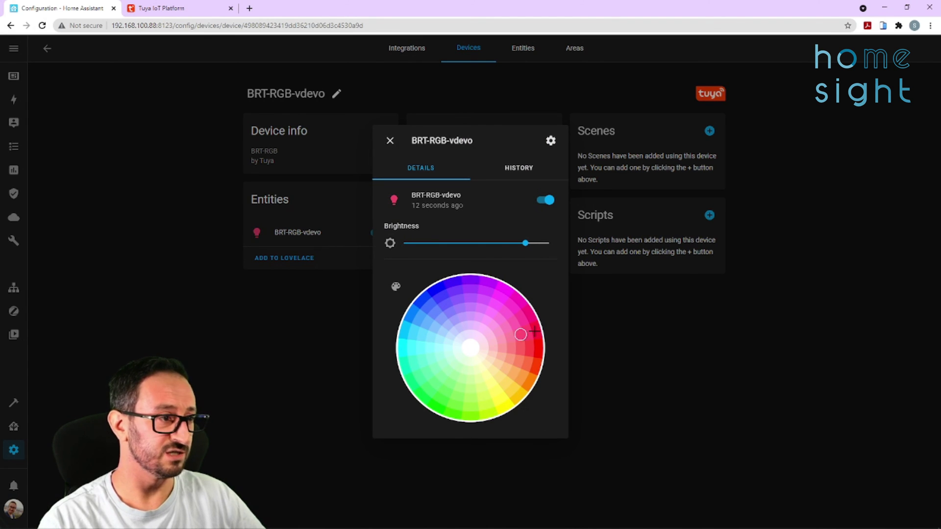
{"action": "left_click", "coordinate": [390, 141]}
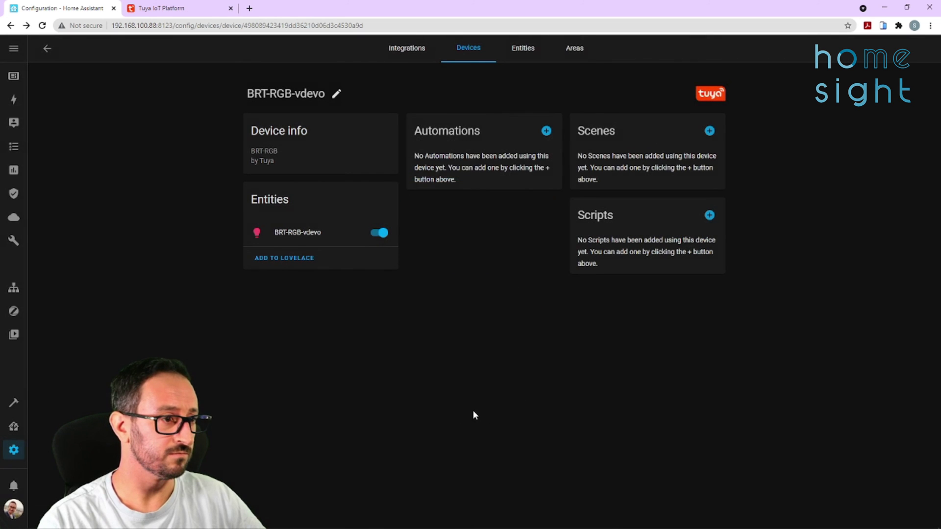
Return to the Integrations page, glance at the Tuya IoT Platform tab, and come back
{"action": "left_click", "coordinate": [416, 49]}
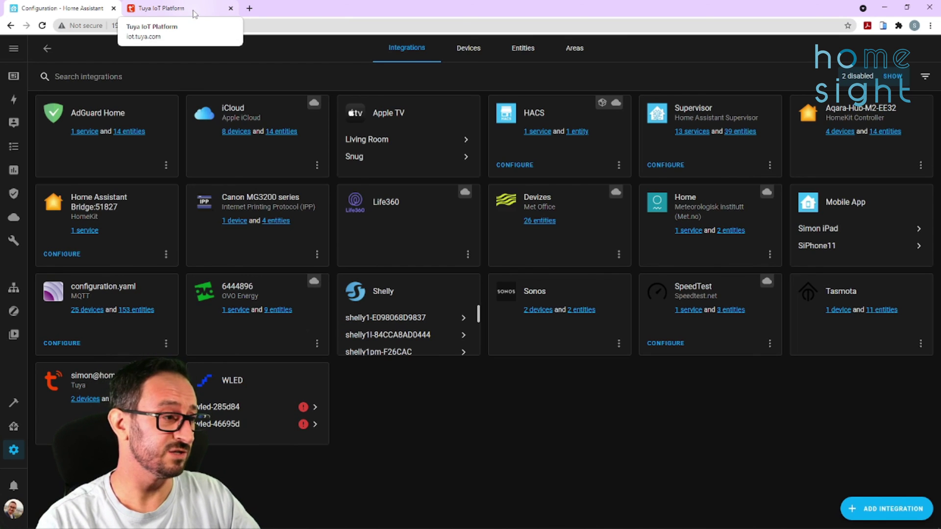
{"action": "left_click", "coordinate": [194, 11]}
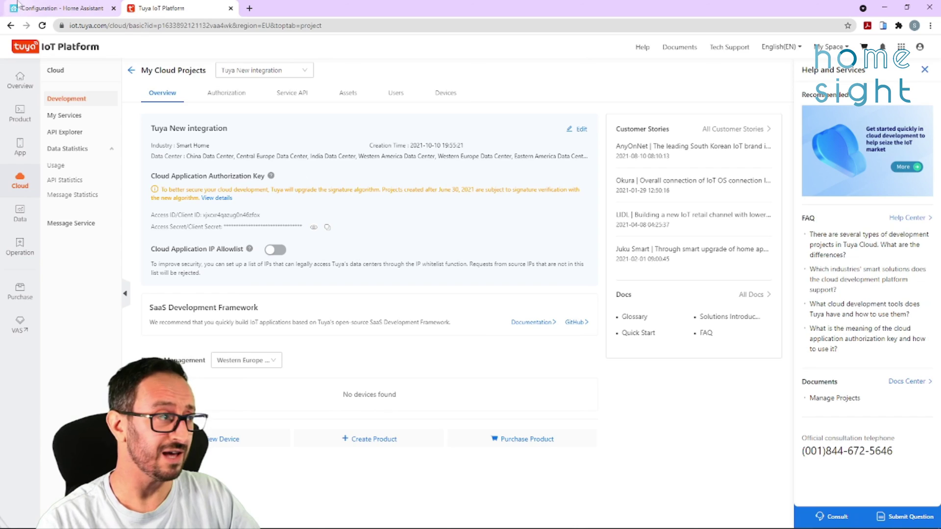
{"action": "left_click", "coordinate": [17, 6]}
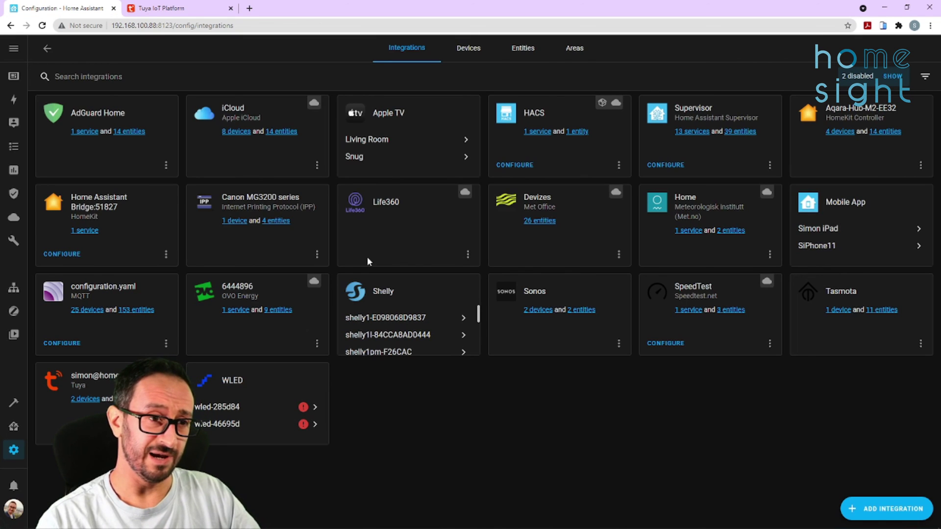